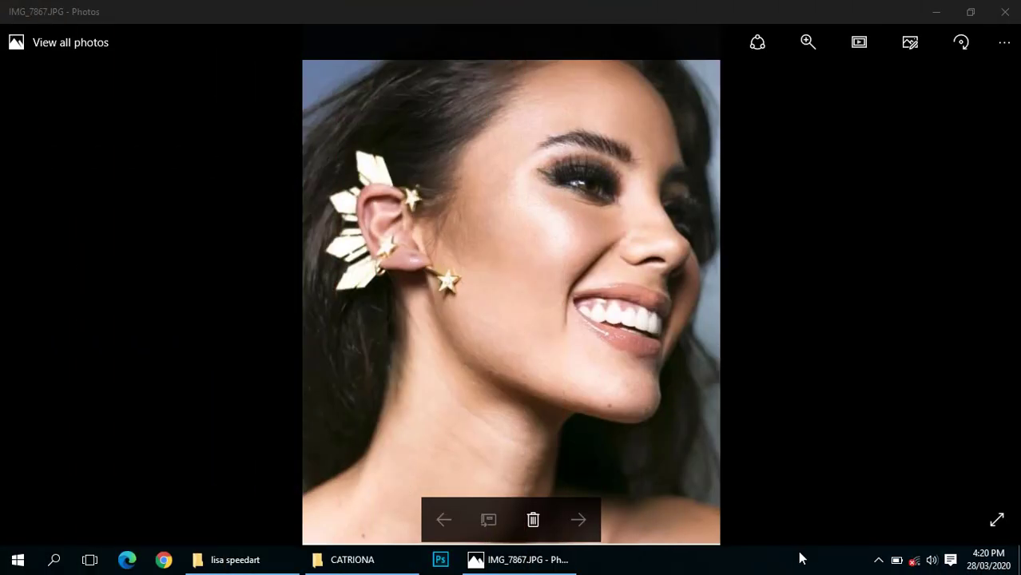
Zoom in and out on the IMG_7867.JPG portrait in Photos to study its details
left_click(765, 400)
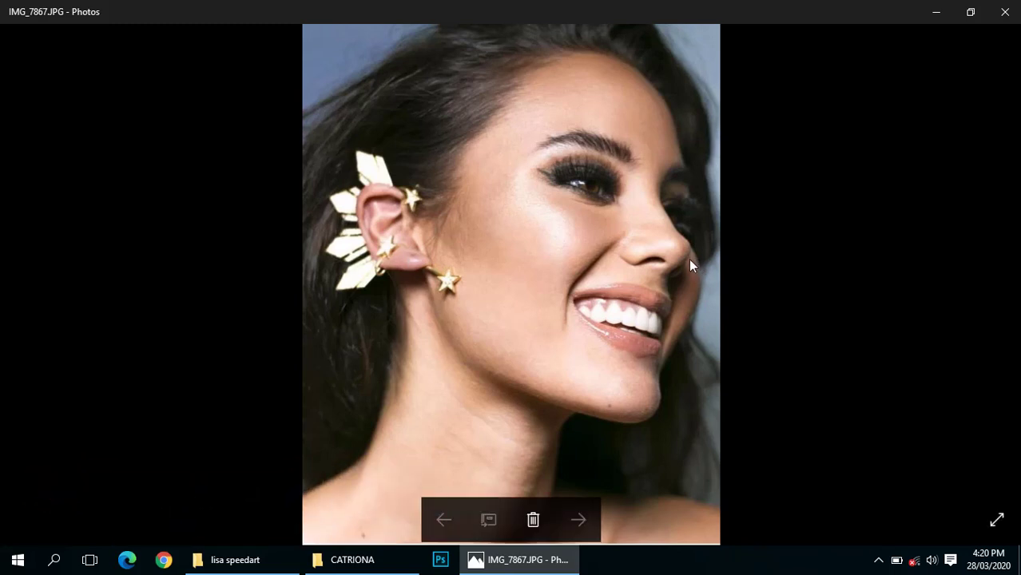
scroll(689, 258, "up", 2)
scroll(638, 160, "down", 2)
scroll(437, 269, "up", 2)
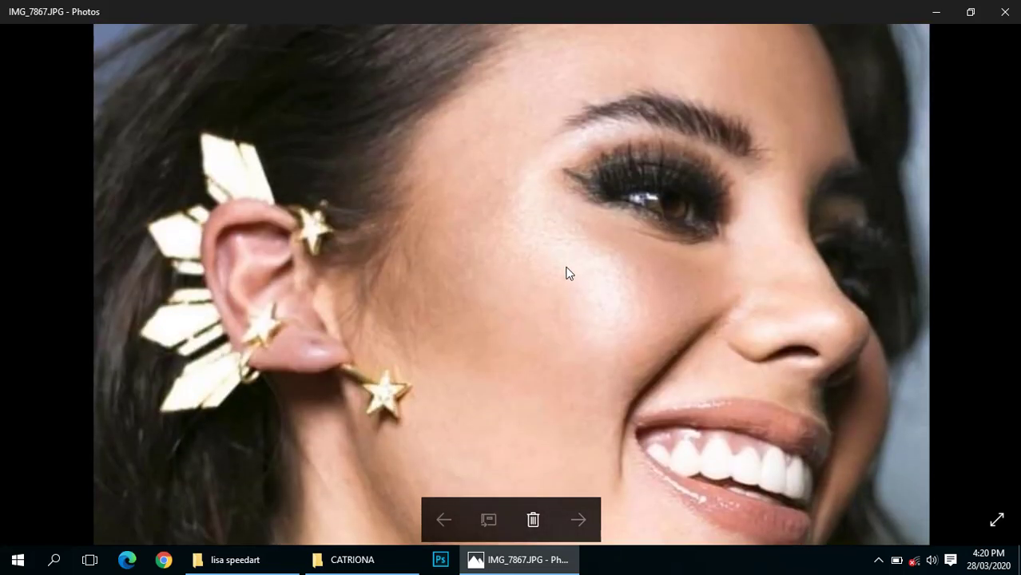
scroll(565, 274, "down", 2)
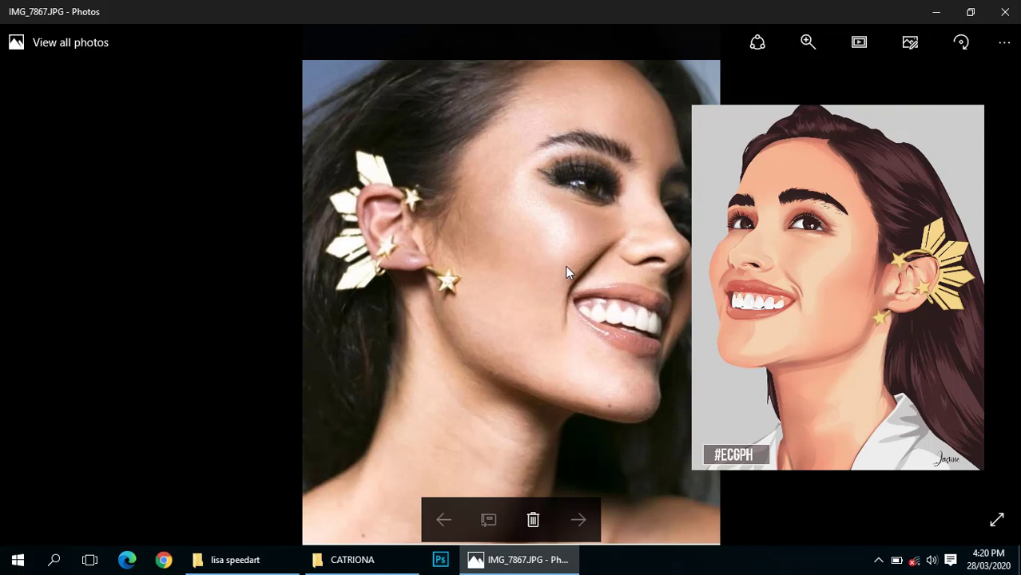
scroll(467, 247, "up", 2)
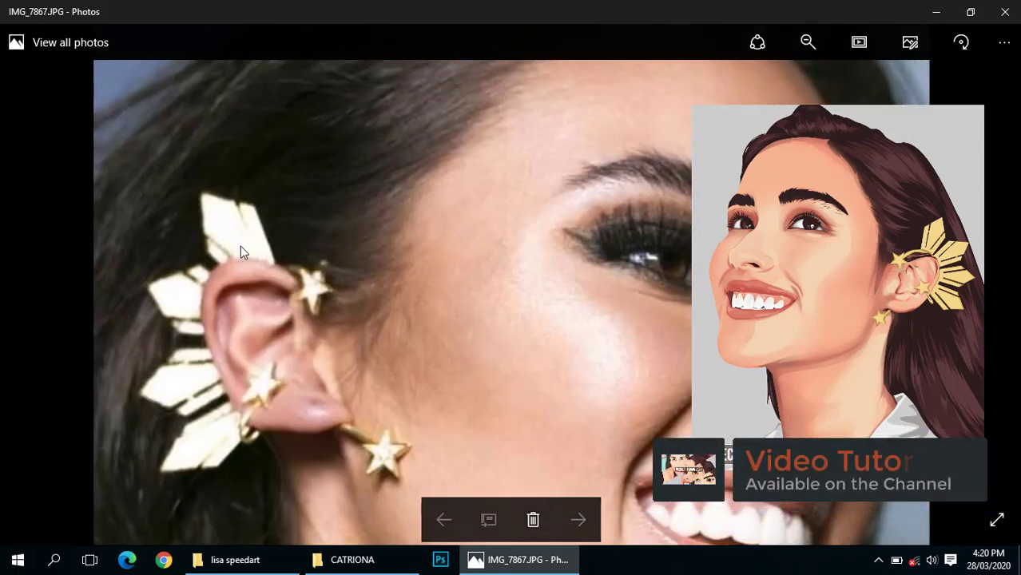
scroll(394, 400, "down", 2)
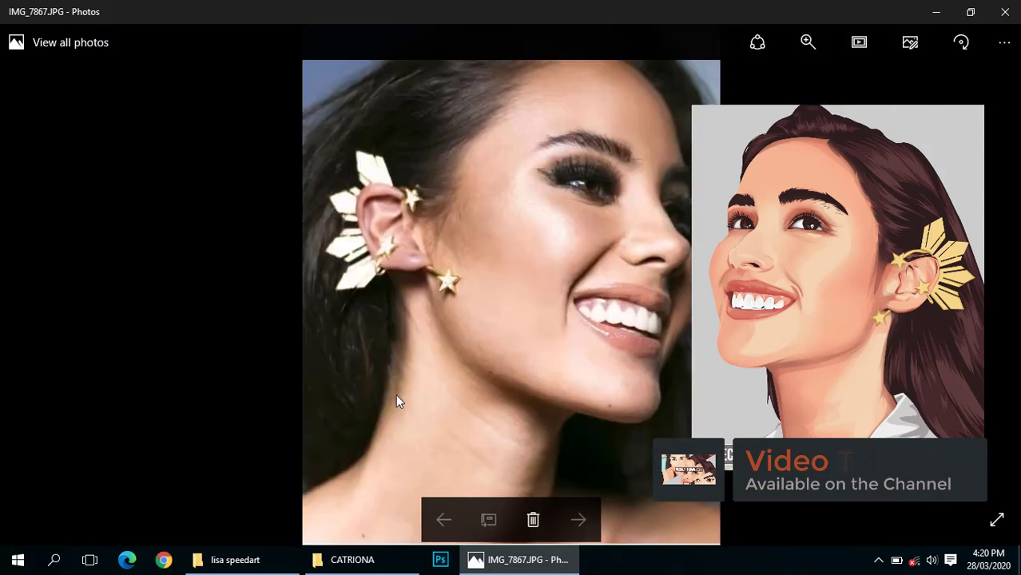
scroll(460, 342, "up", 1)
scroll(629, 246, "up", 1)
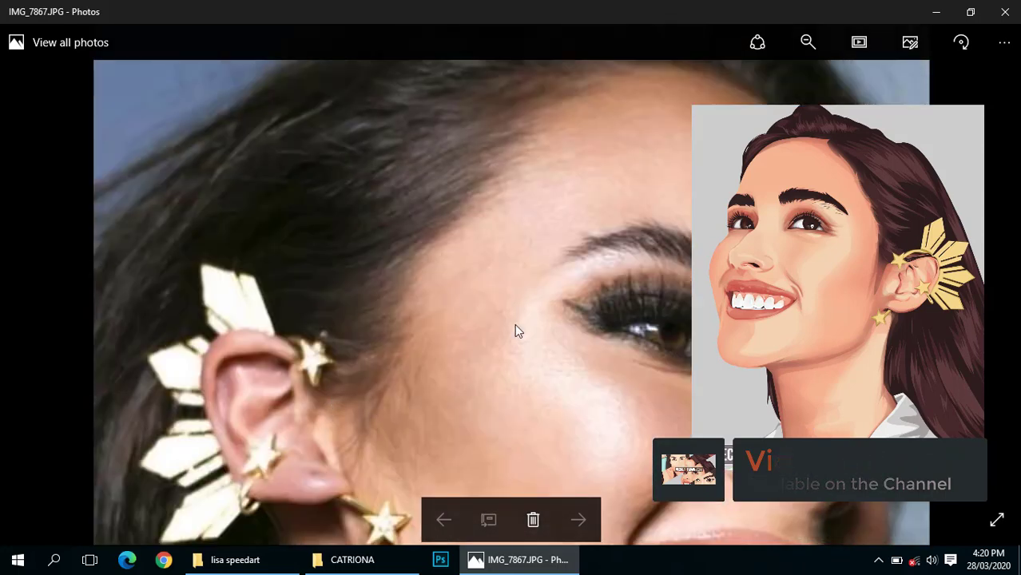
scroll(517, 329, "down", 2)
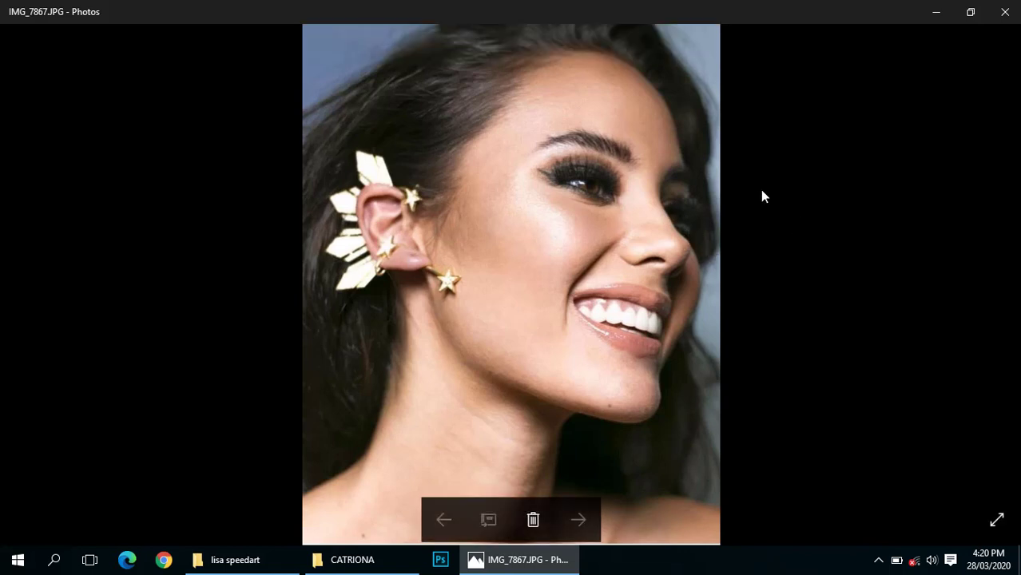
Close the photo viewer and minimise the CATRIONA folder window
left_click(1005, 12)
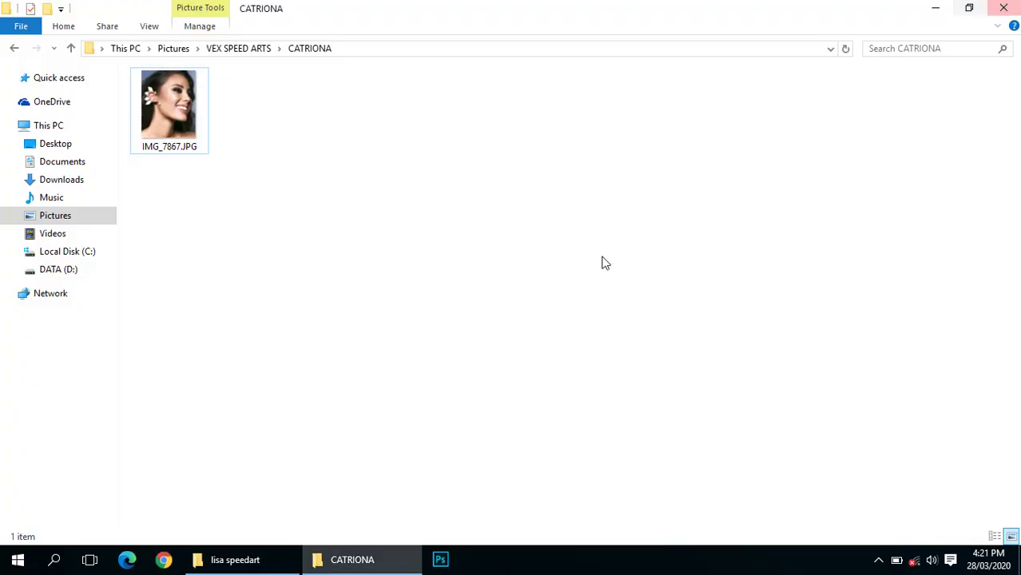
left_click(933, 13)
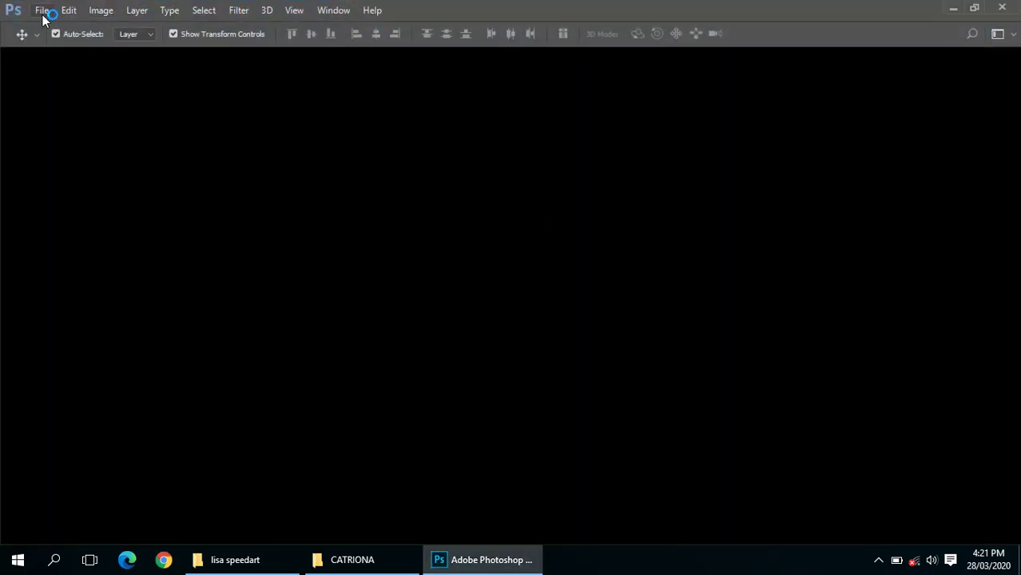
Drag IMG_7867.JPG from the CATRIONA folder into Photoshop to open it
left_click(42, 11)
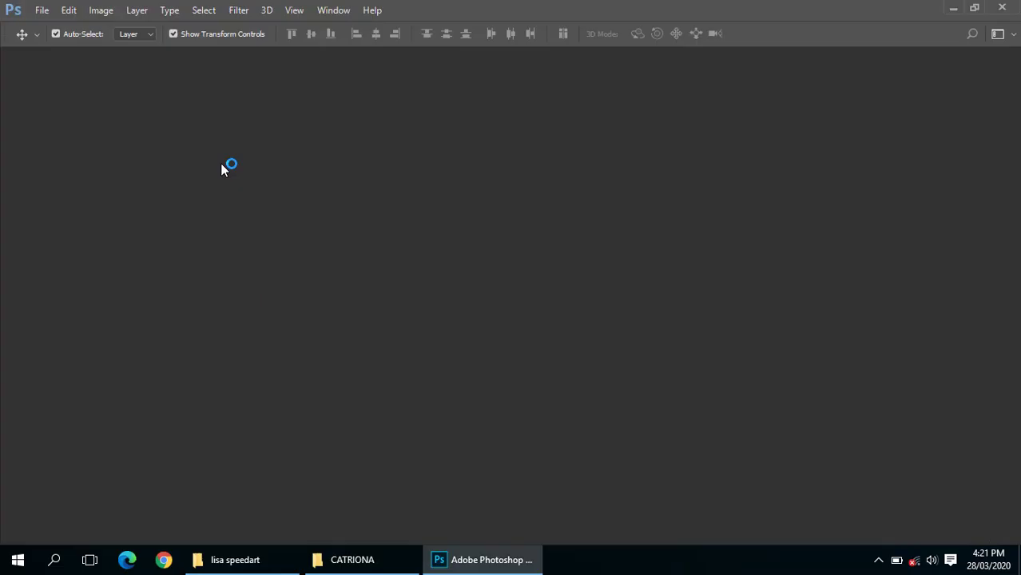
left_click(352, 559)
mouse_move(164, 110)
left_mouse_down()
mouse_move(516, 550)
mouse_move(501, 296)
left_mouse_up()
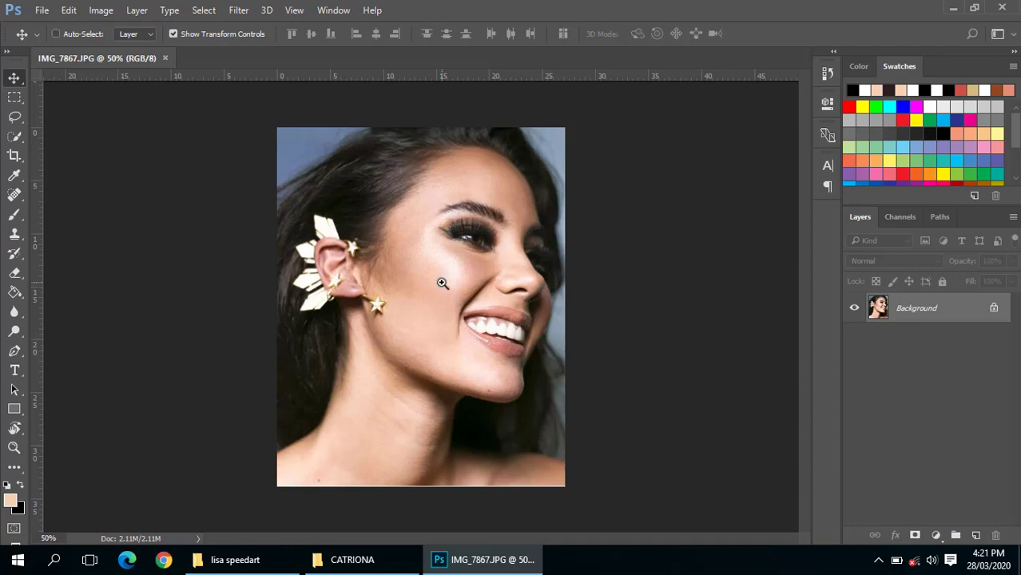
Zoom and pan the photo to inspect the face, eyes and cheek at 100%
left_click(440, 282, "ctrl")
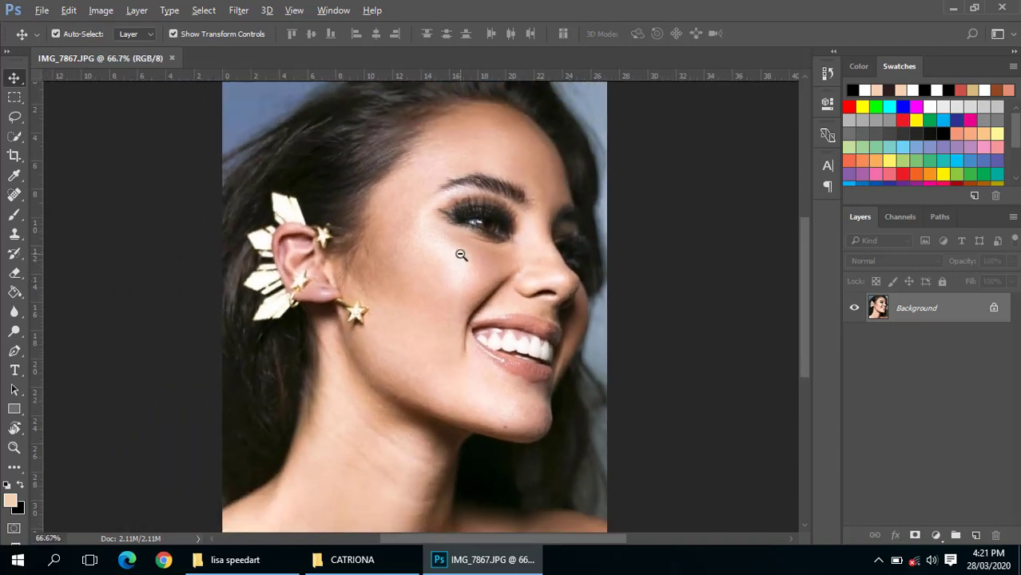
left_click_drag(461, 255, 492, 258)
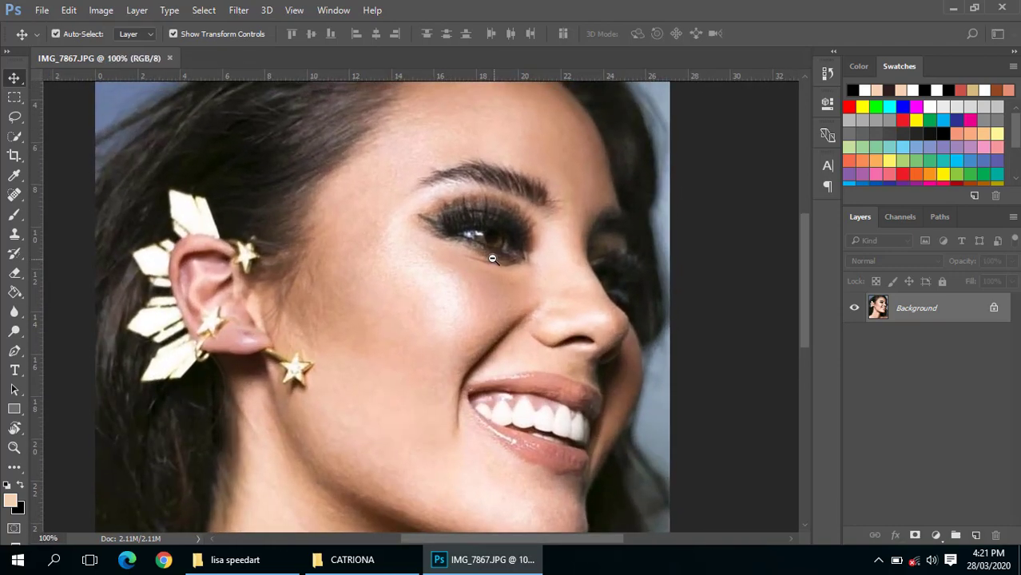
left_click(492, 258, "alt")
left_click_drag(480, 240, 513, 212)
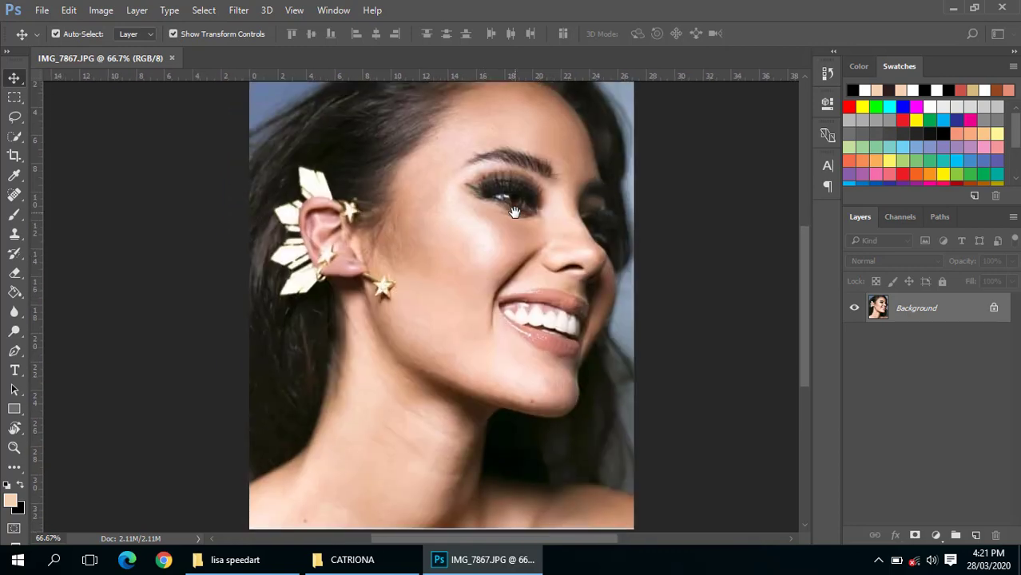
left_click(492, 256, "ctrl")
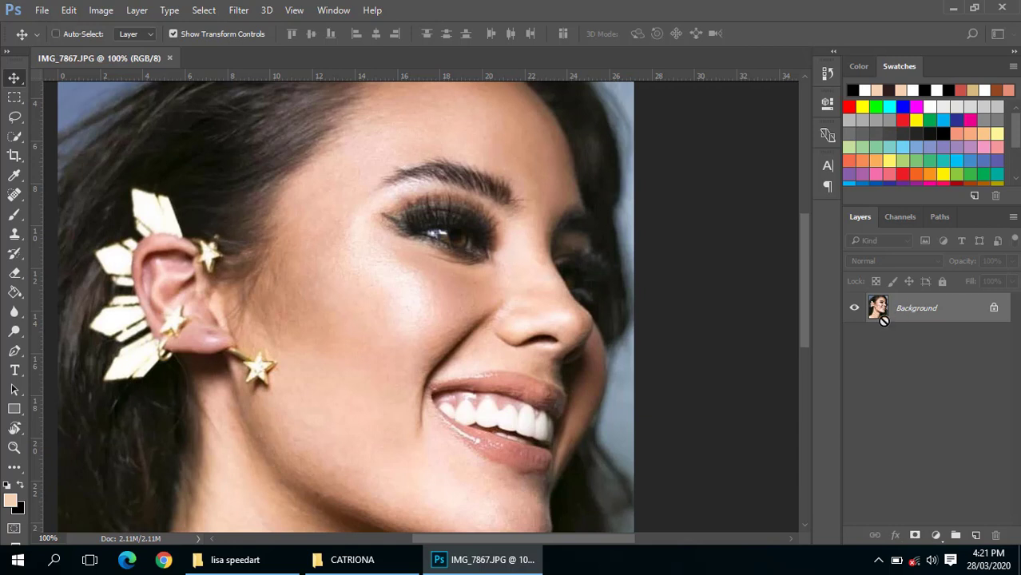
Duplicate the photo as Layer 1 and add a #f7e8d9 Solid Color fill under it
key("ctrl+j")
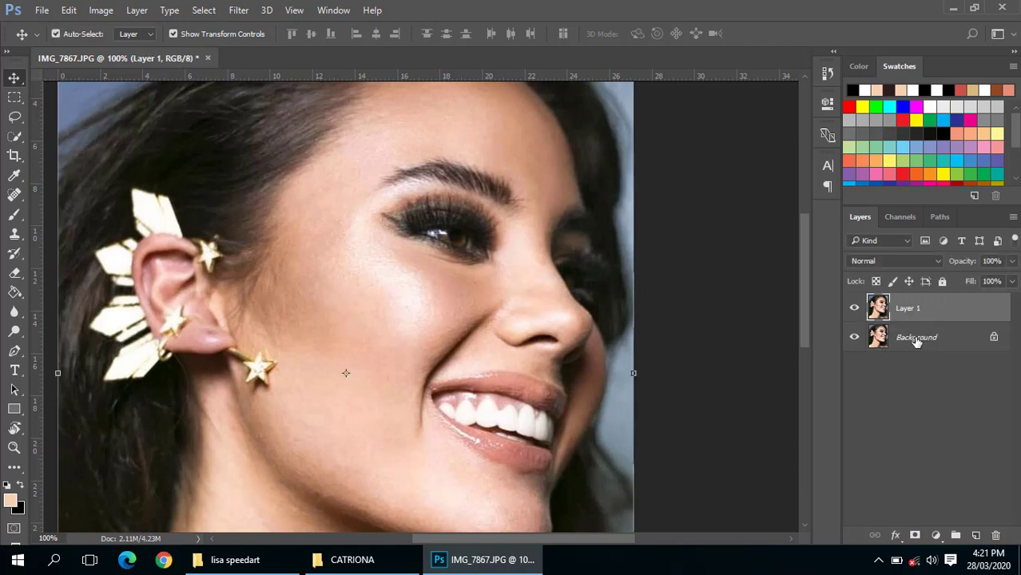
left_click(913, 346)
left_click(937, 535)
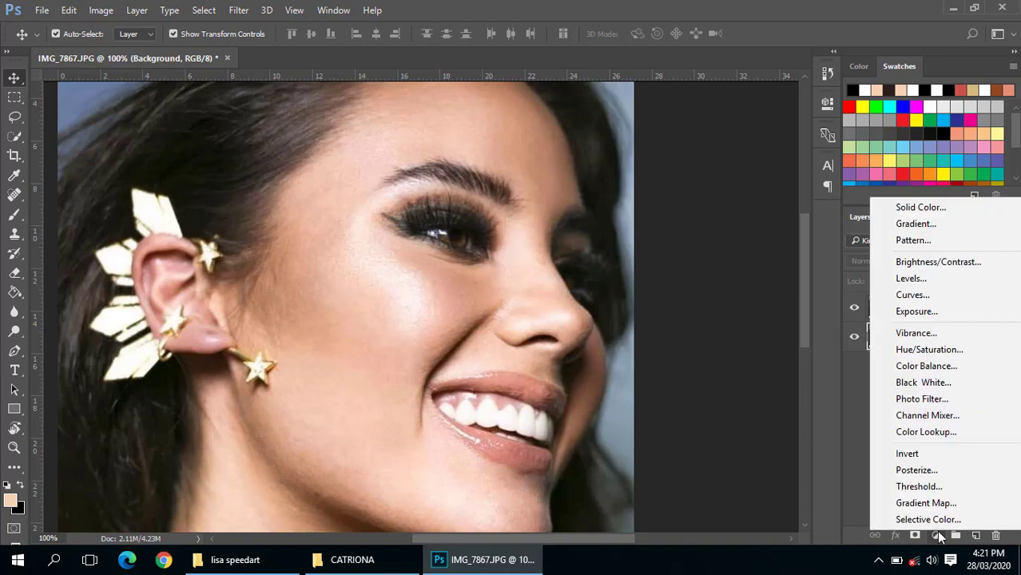
left_click(920, 207)
left_click_drag(342, 134, 324, 146)
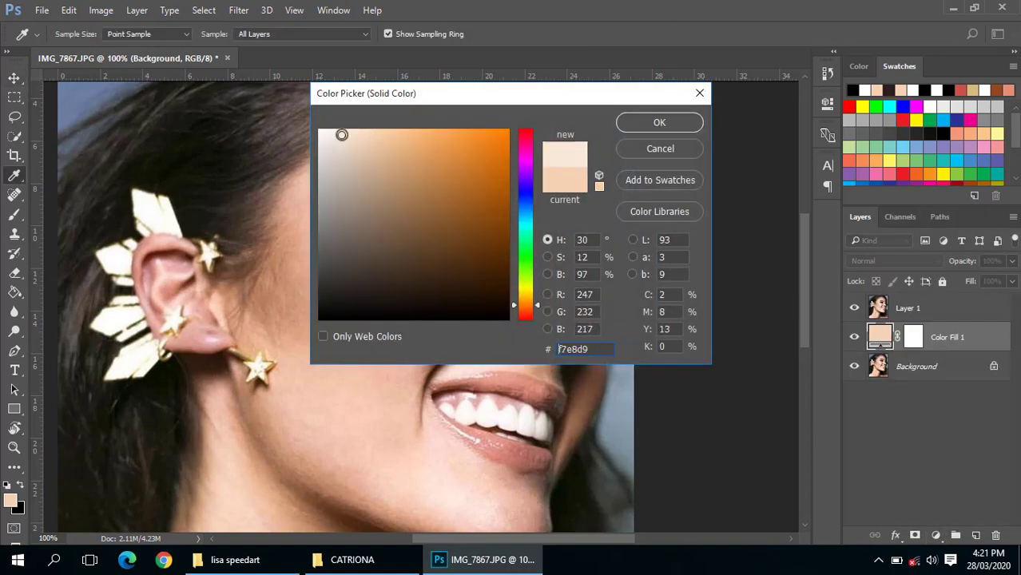
left_click(659, 122)
key("v")
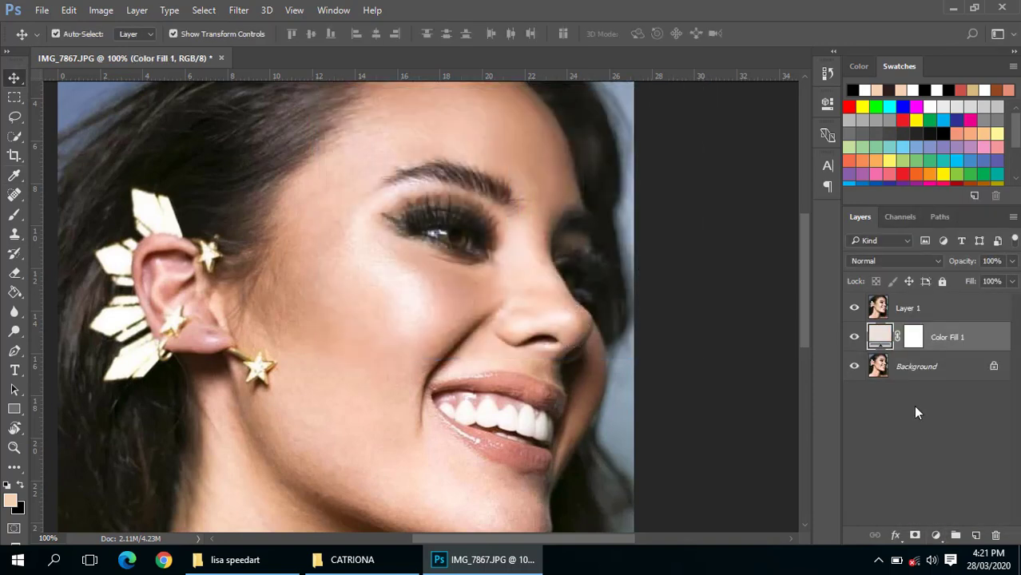
scroll(587, 305, "down", 1)
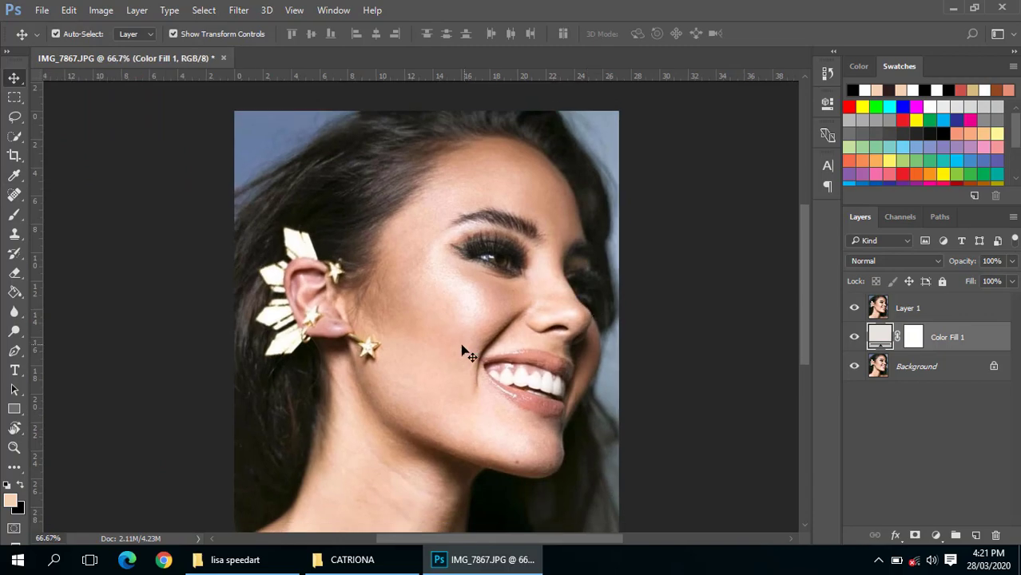
left_click(352, 560)
Go up to Pictures, open NEW PALETE, and preview then close palette.jpeg
key("BackSpace")
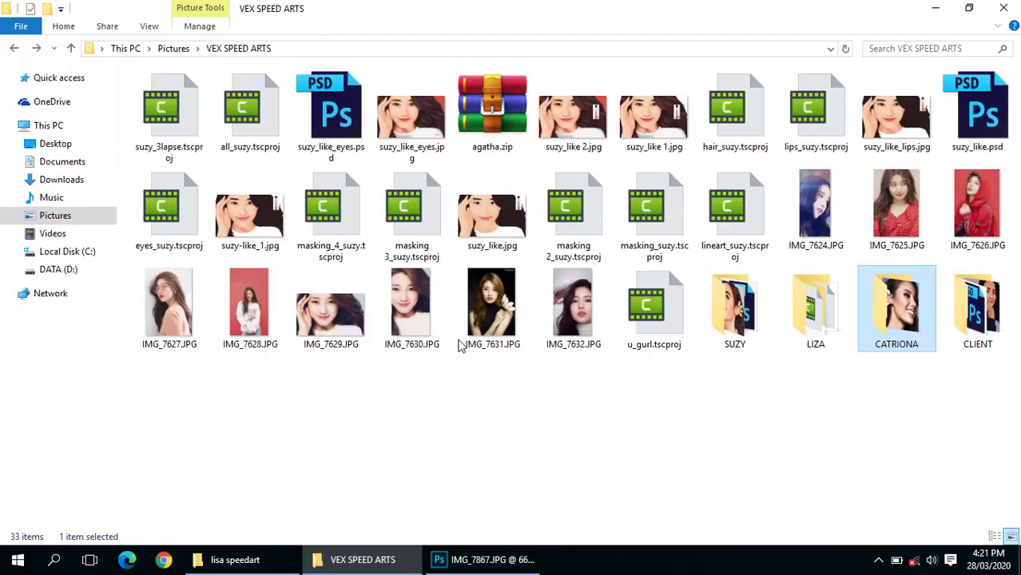
key("BackSpace")
double_click(723, 128)
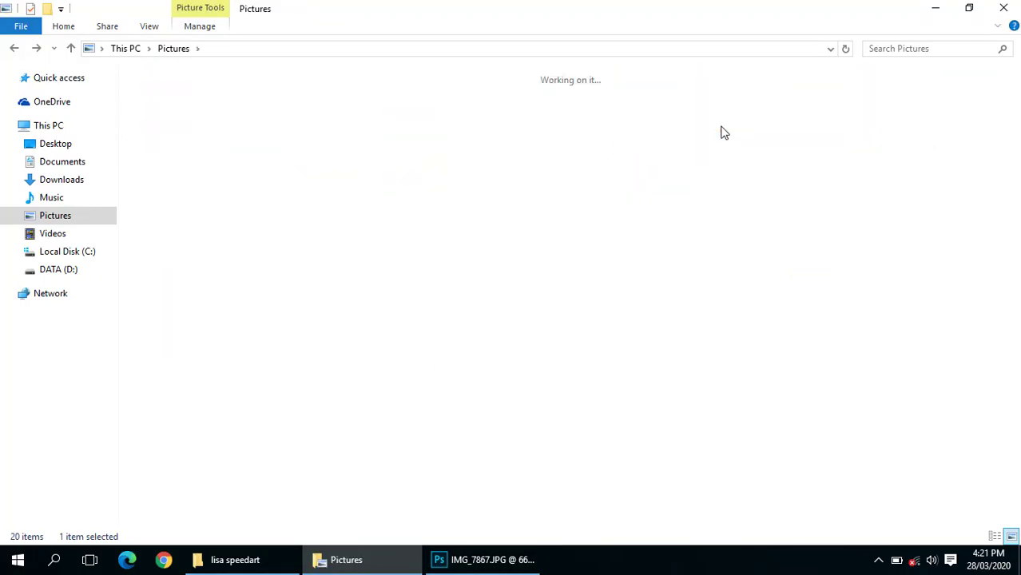
double_click(246, 200)
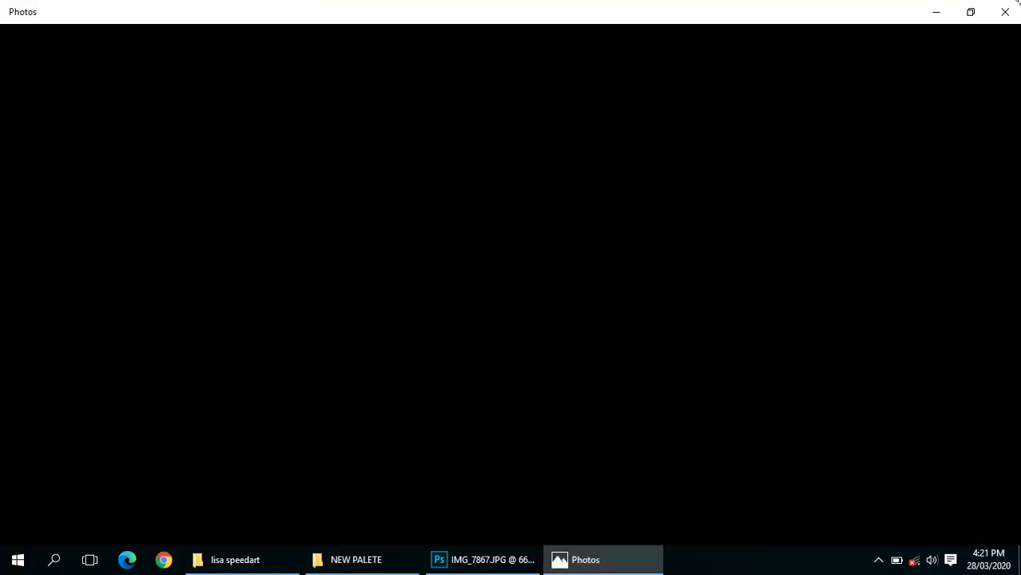
left_click(1005, 9)
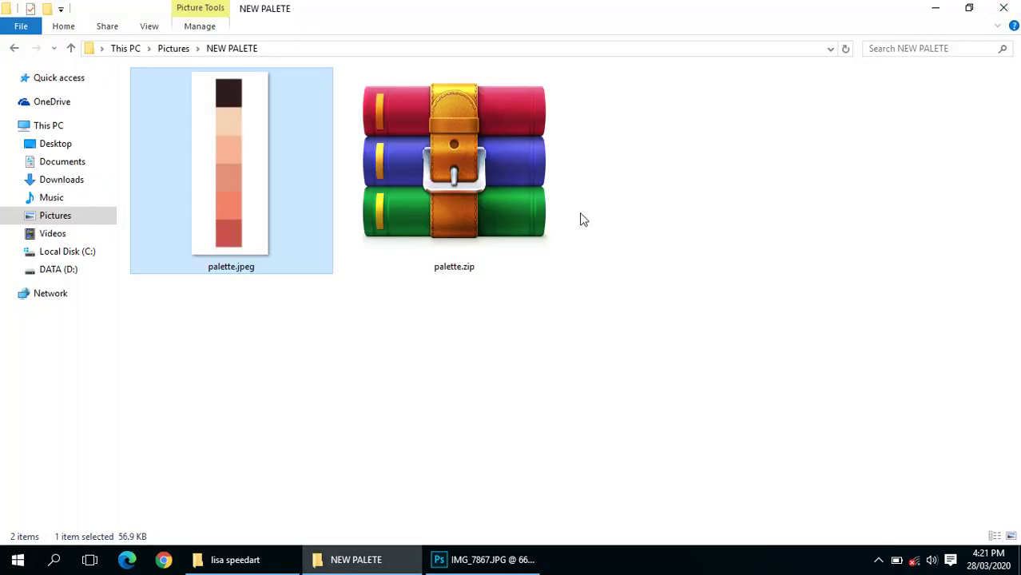
Place palette.jpeg into the document and move its layer above Layer 1
mouse_move(243, 180)
left_mouse_down()
mouse_move(508, 559)
mouse_move(681, 201)
left_mouse_up()
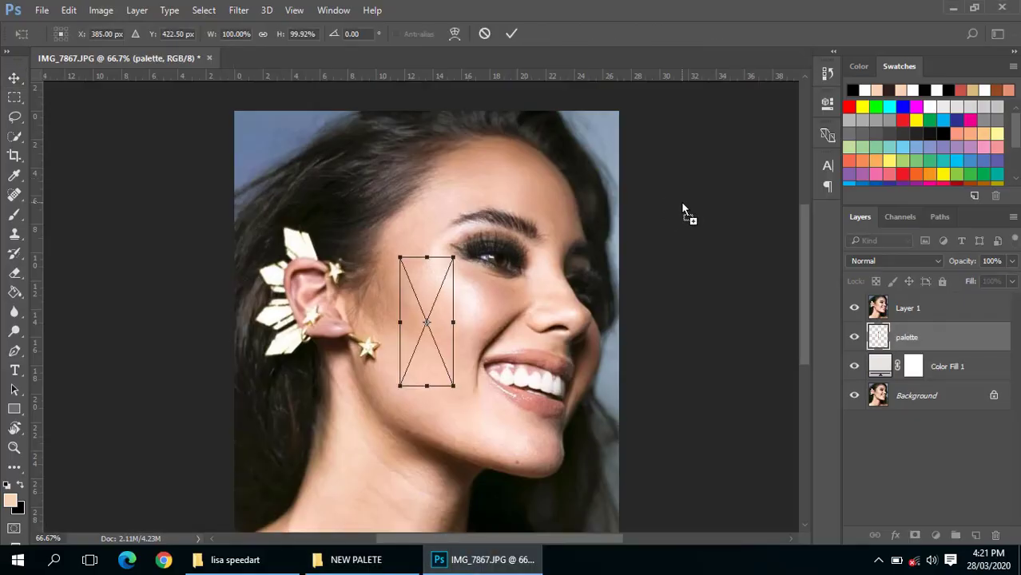
left_click(511, 34)
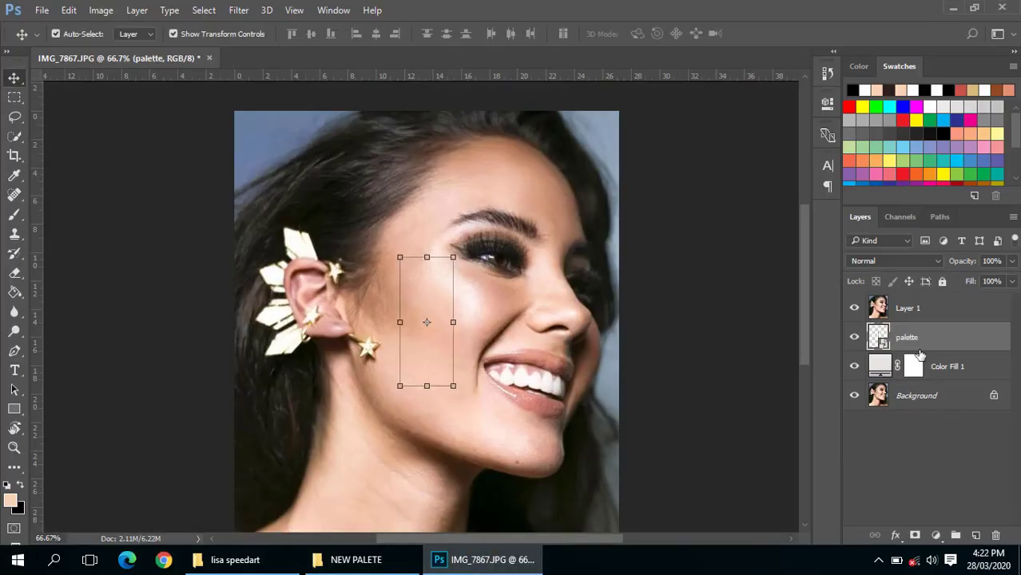
left_click_drag(920, 354, 889, 309)
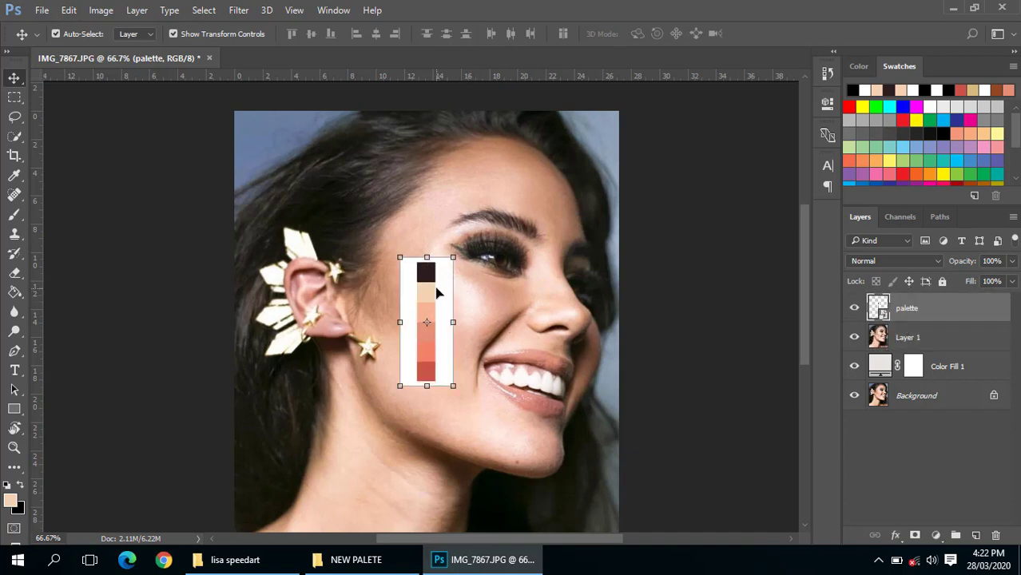
Position the palette over the hair at upper left, then zoom to the face at full size
left_click_drag(436, 293, 313, 164)
scroll(328, 171, "up", 1)
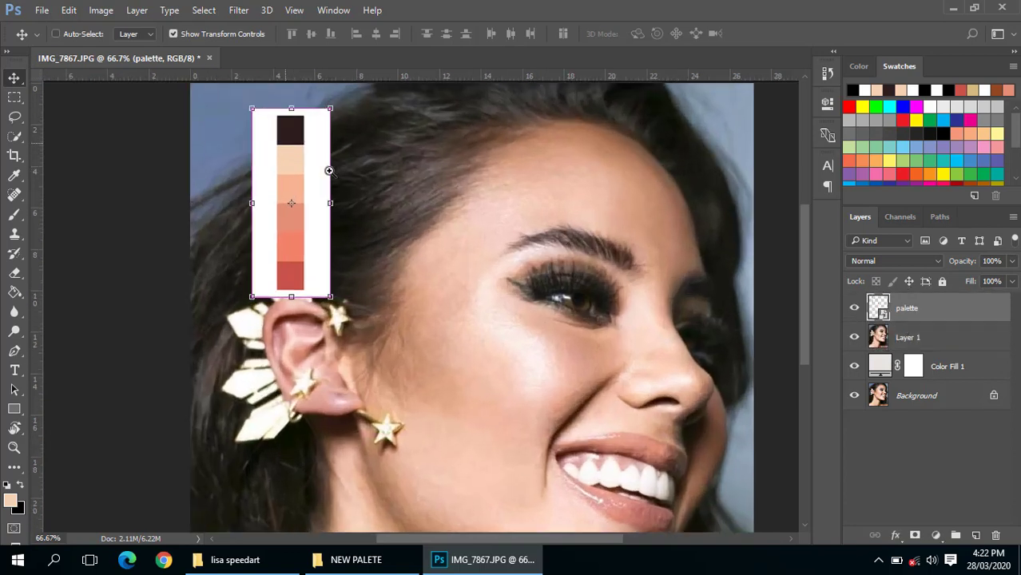
scroll(332, 171, "up", 2)
scroll(342, 175, "down", 2)
left_click_drag(464, 223, 435, 230)
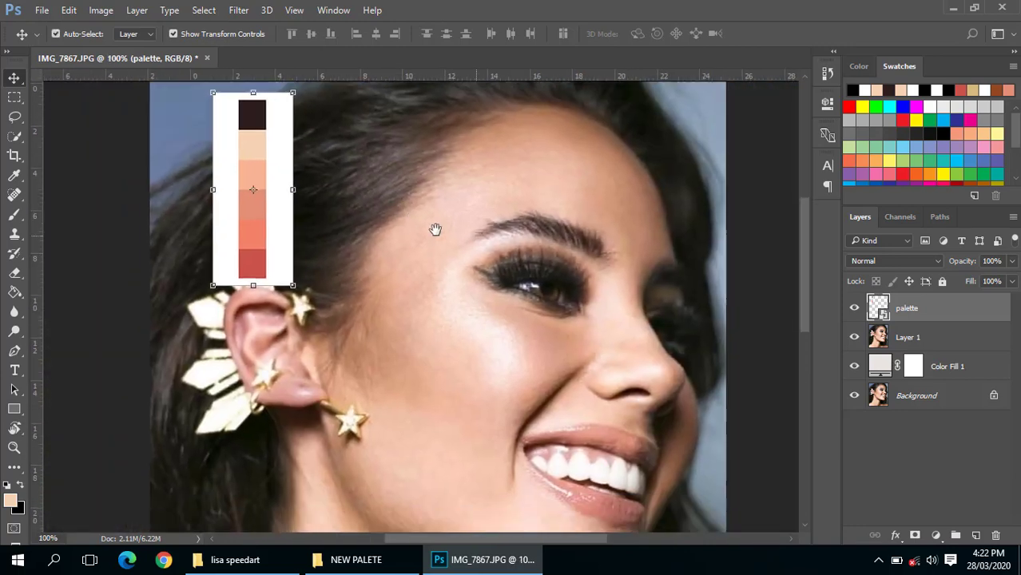
scroll(436, 230, "down", 1)
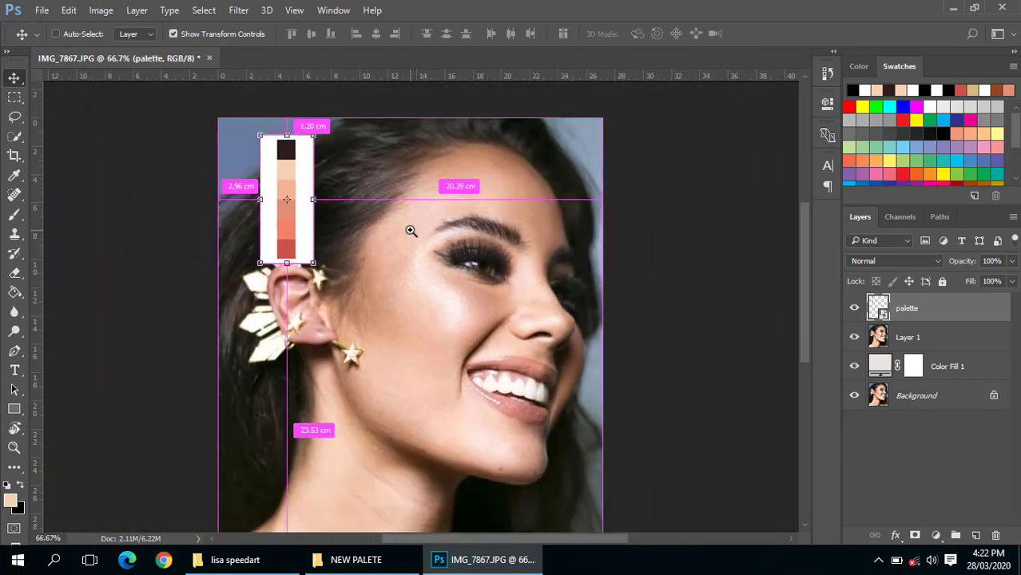
scroll(409, 228, "up", 1)
left_click_drag(405, 228, 430, 258)
Sample the dark brown from the palette and set the standard Pen tool to Shape mode
key("i")
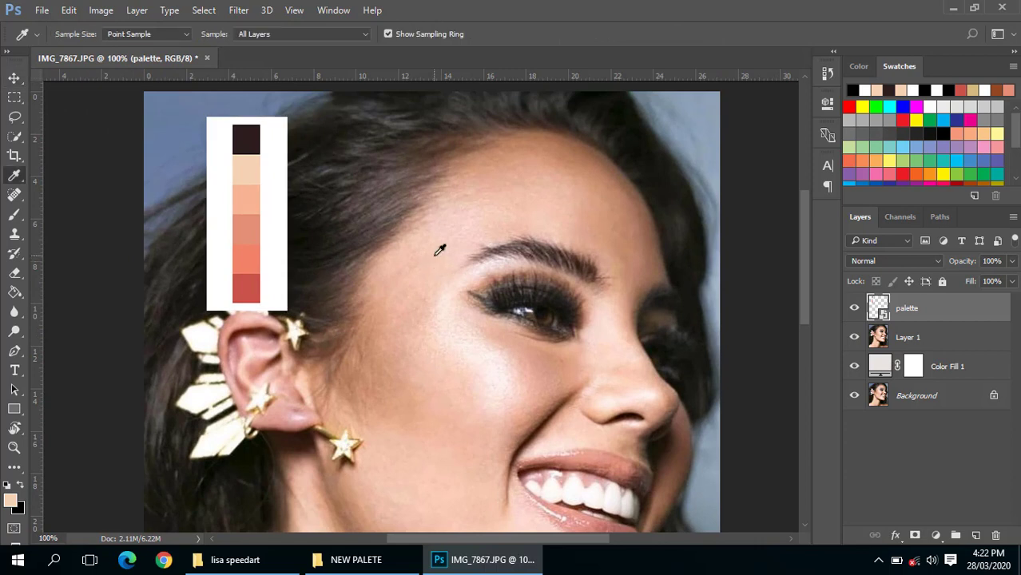
left_click(246, 138)
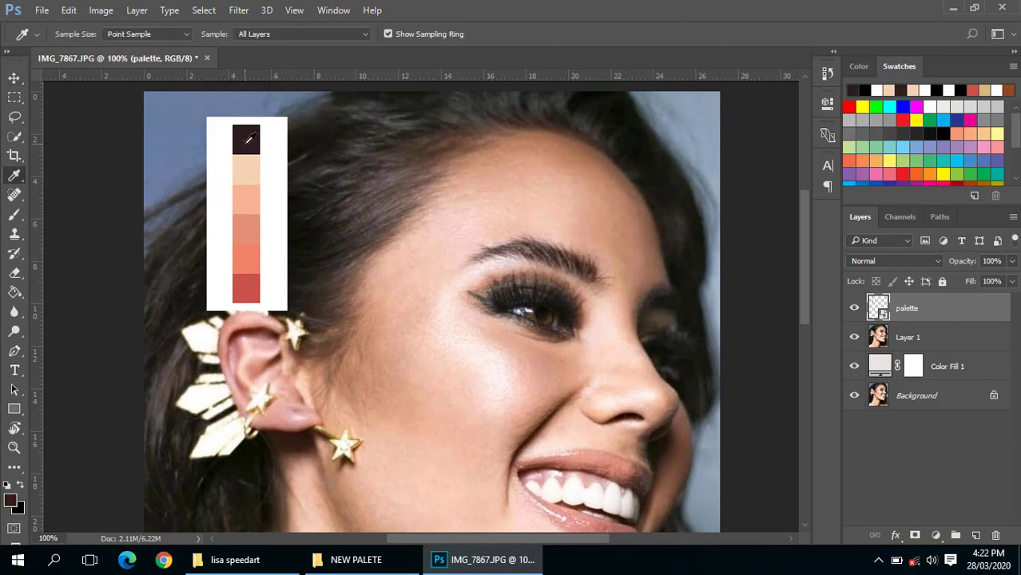
key("p")
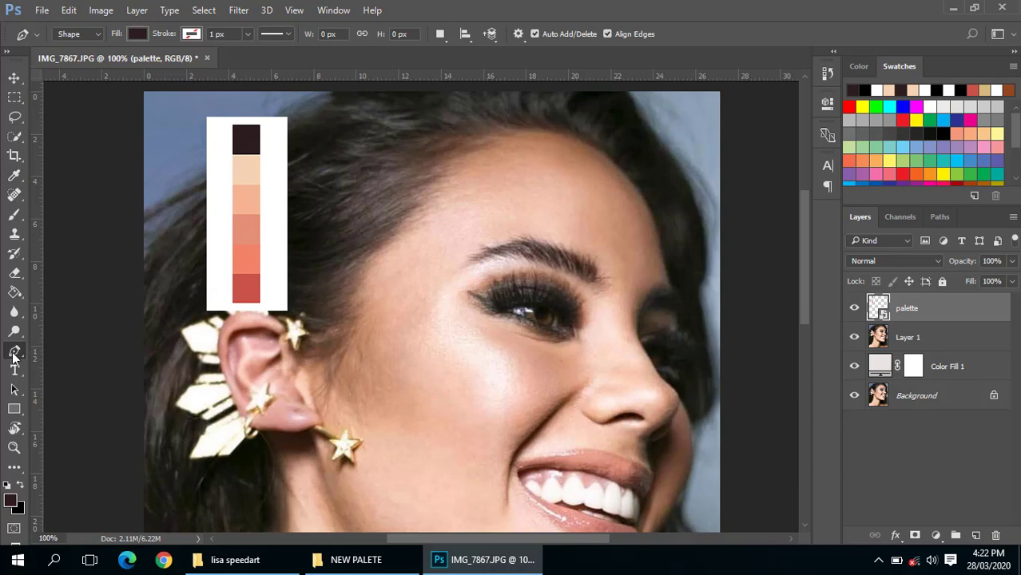
right_click(13, 357)
left_click(119, 349)
left_click(99, 35)
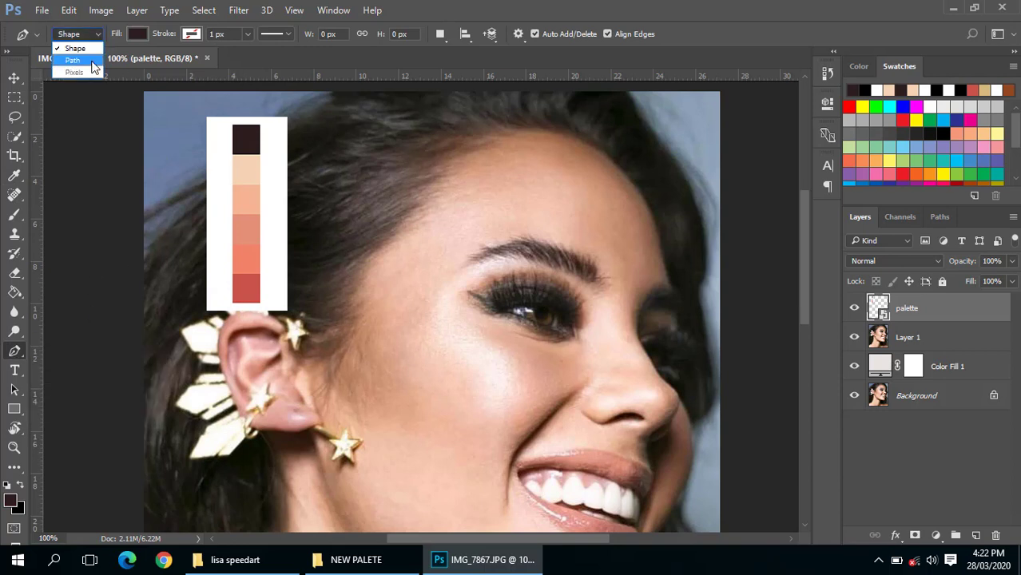
Set the shape fill to #2d1d1e, leaving the stroke unchanged
left_click(189, 35)
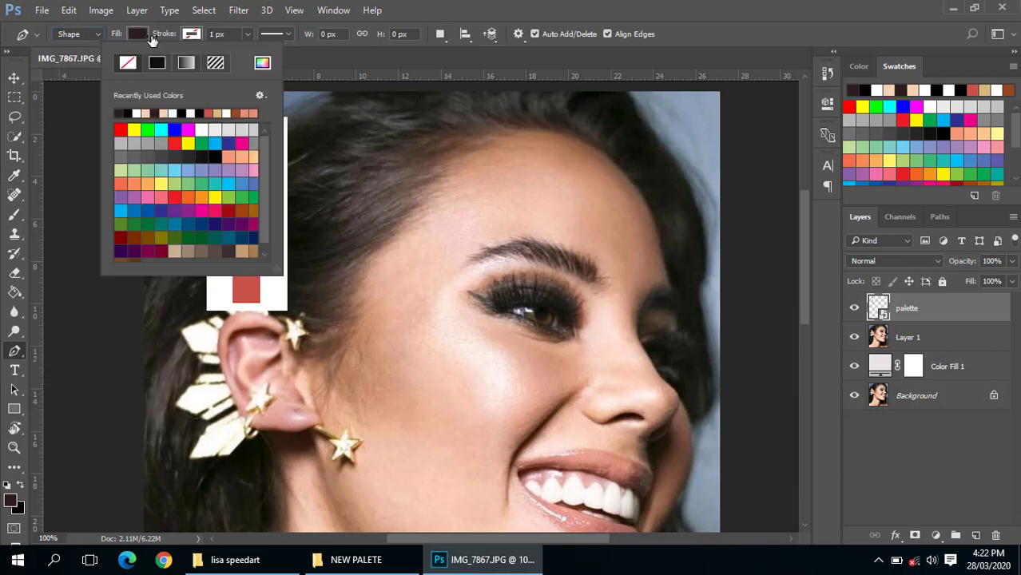
left_click(136, 35)
left_click(208, 64)
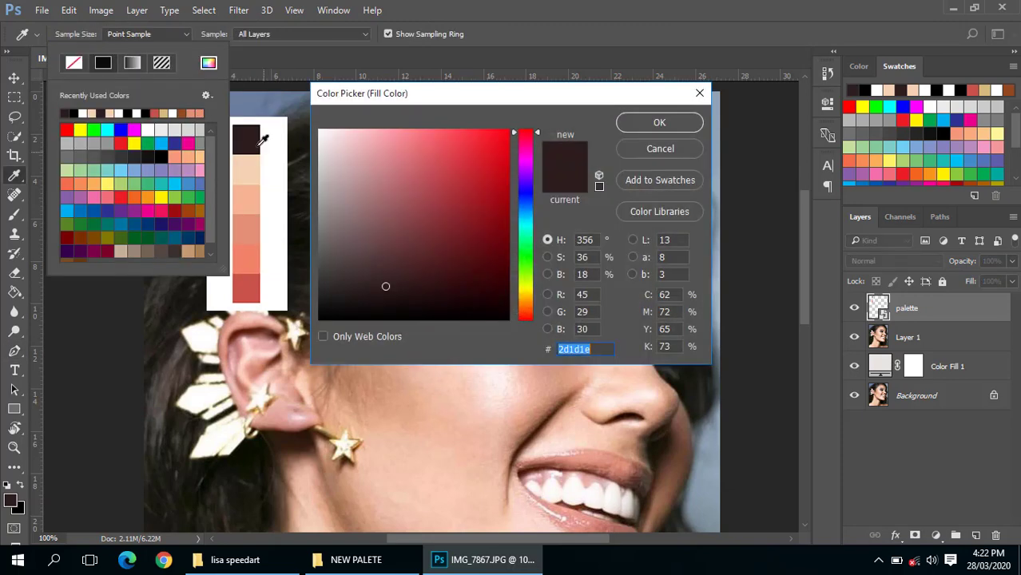
left_click(622, 122)
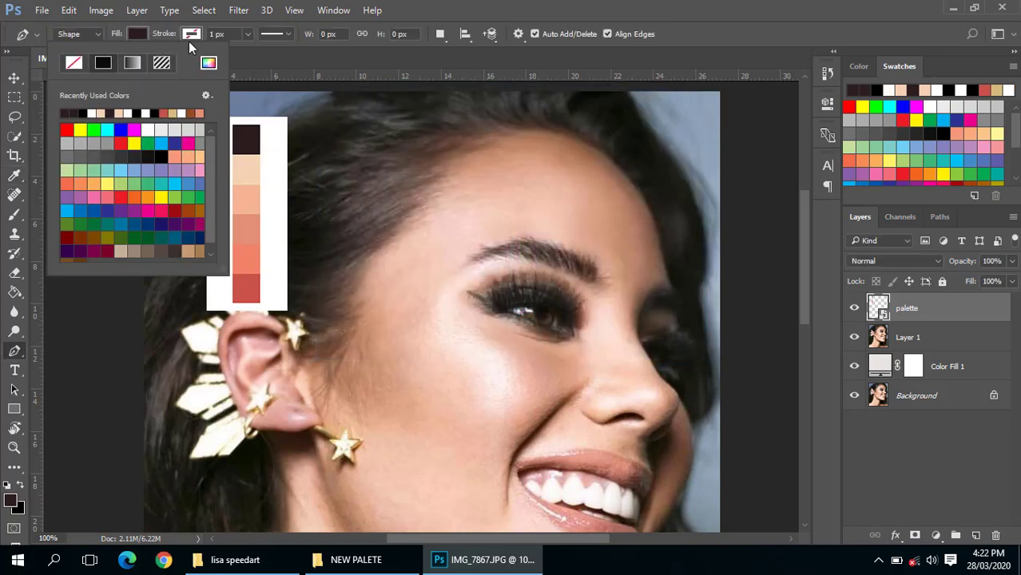
left_click(192, 36)
left_click(193, 36)
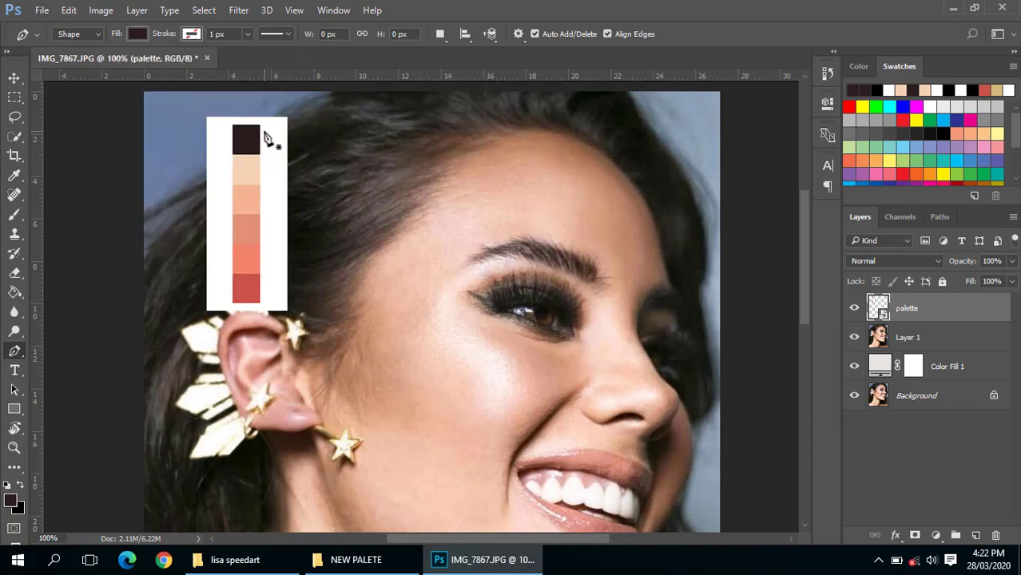
Select the Color Fill 1 layer and reframe the view on the face and forehead
mouse_move(265, 144)
left_mouse_down()
mouse_move(654, 320)
mouse_move(550, 353)
mouse_move(588, 353)
left_mouse_up()
left_click(878, 348)
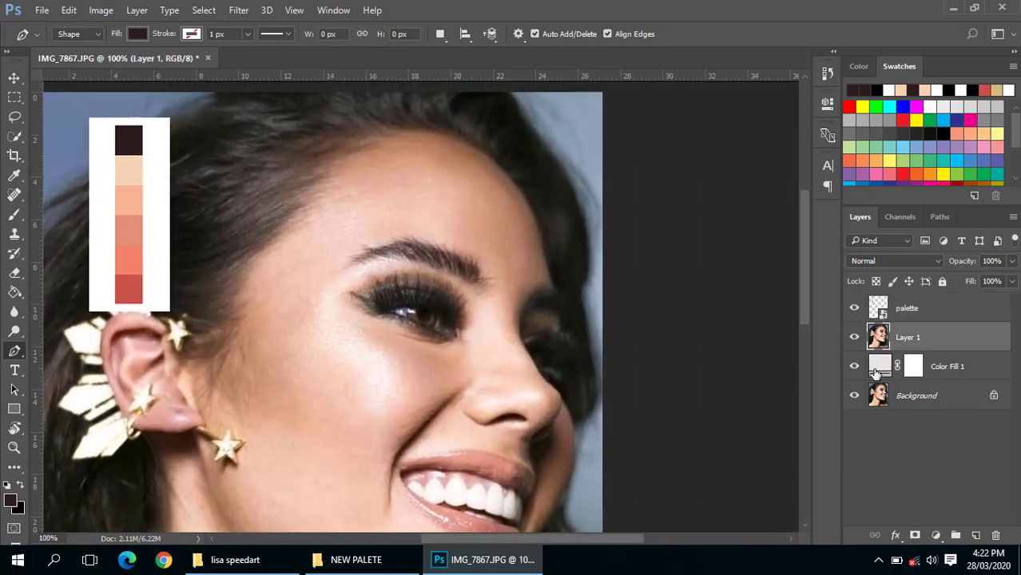
left_click(878, 367)
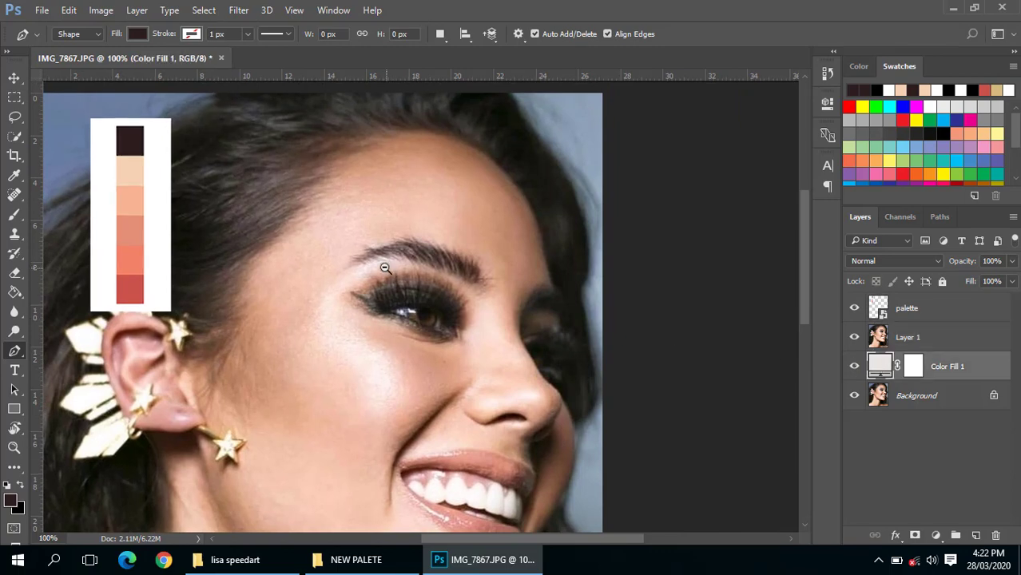
scroll(386, 268, "down", 1)
scroll(386, 267, "up", 3)
scroll(386, 267, "down", 1)
scroll(386, 268, "down", 2)
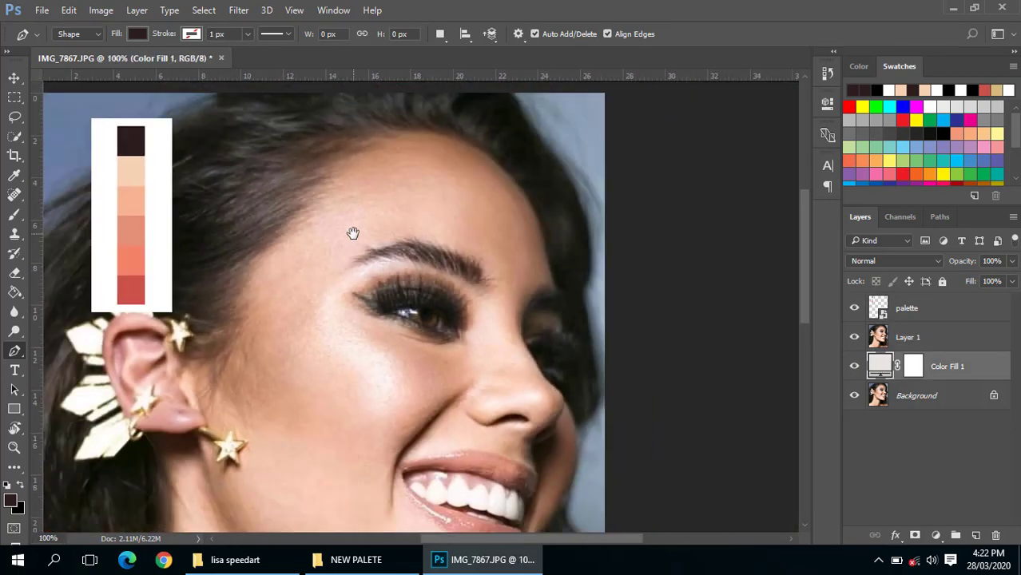
left_click_drag(353, 232, 526, 225)
scroll(526, 225, "down", 1)
left_click_drag(535, 331, 505, 196)
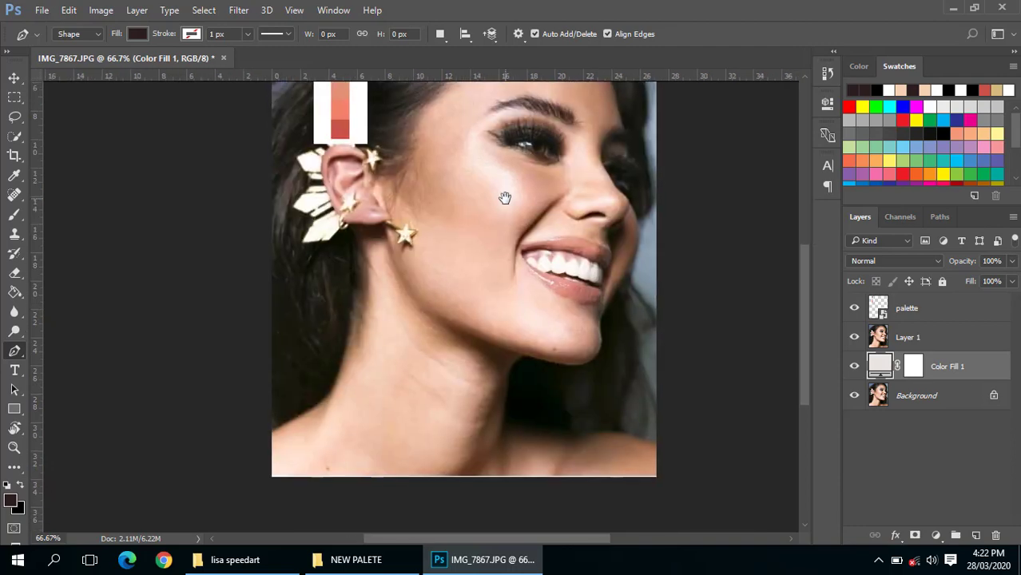
scroll(408, 223, "up", 1)
scroll(456, 185, "up", 1)
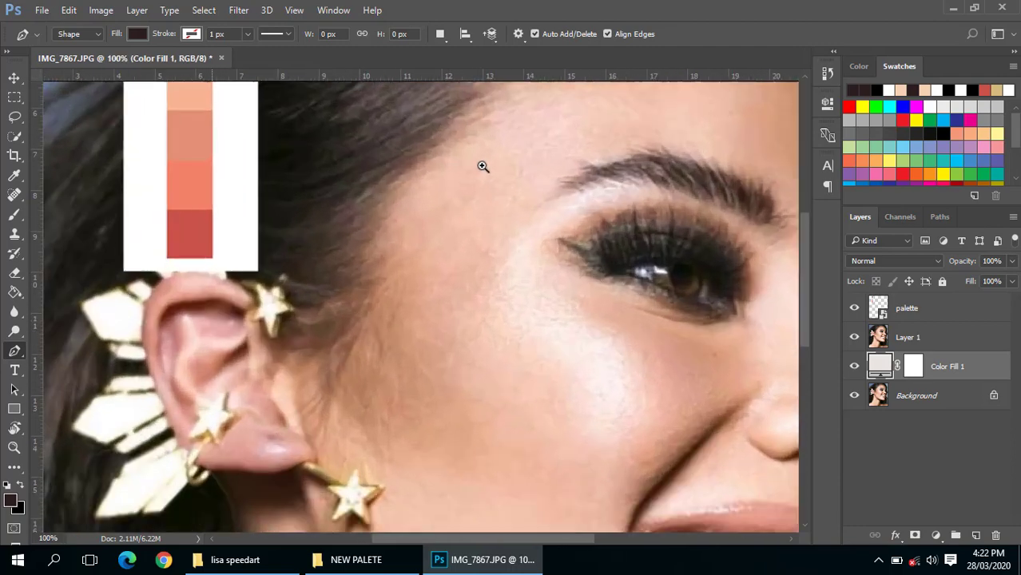
scroll(417, 310, "down", 1)
mouse_move(418, 314)
left_mouse_down()
mouse_move(570, 285)
mouse_move(490, 255)
mouse_move(508, 283)
mouse_move(465, 228)
left_mouse_up()
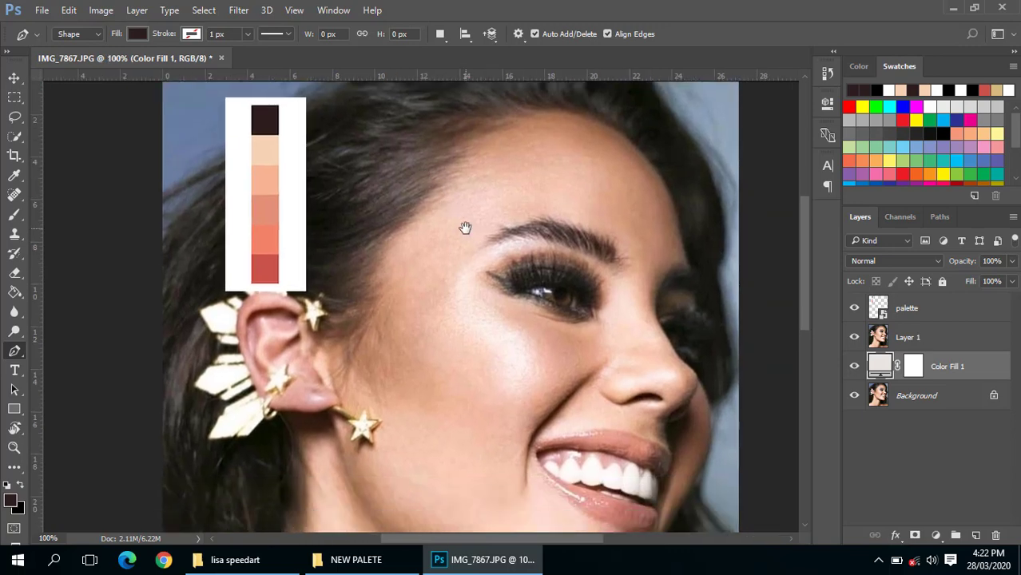
Hide the palette layer and return to the Pen tool with the face in view
key("v")
left_click(853, 310)
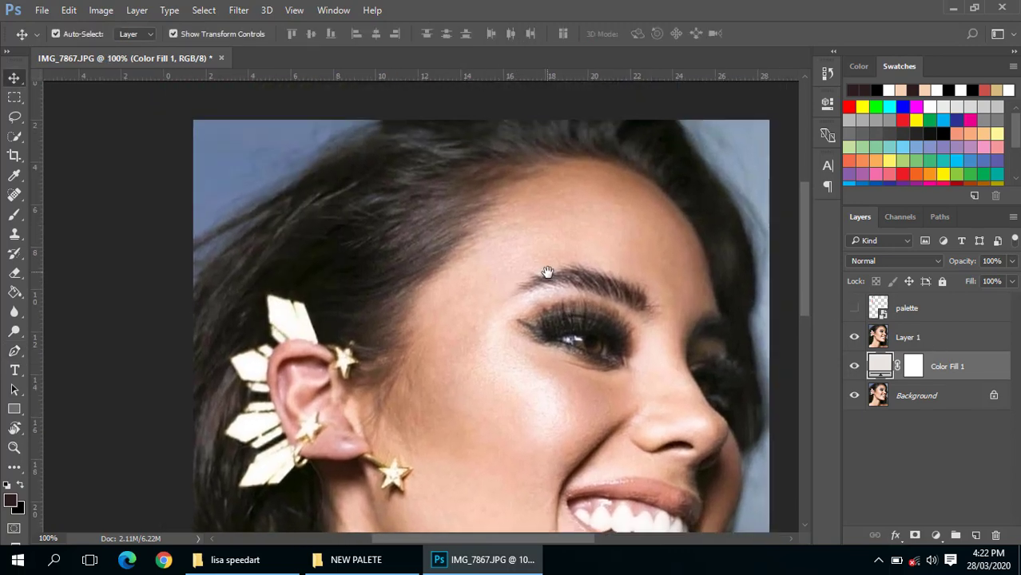
scroll(548, 275, "up", 1)
scroll(569, 309, "down", 2)
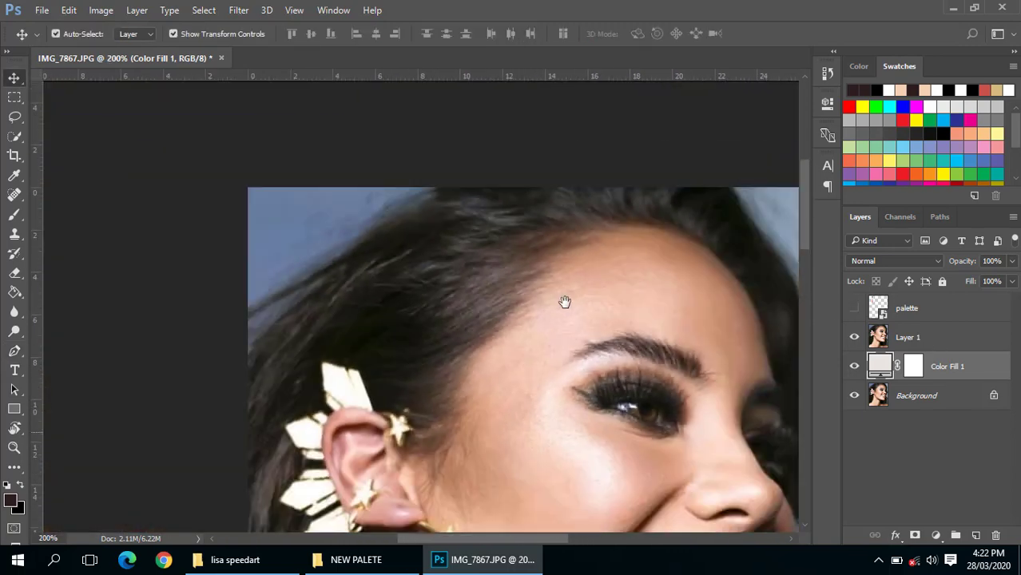
key("p")
scroll(576, 256, "up", 1)
scroll(576, 255, "up", 1)
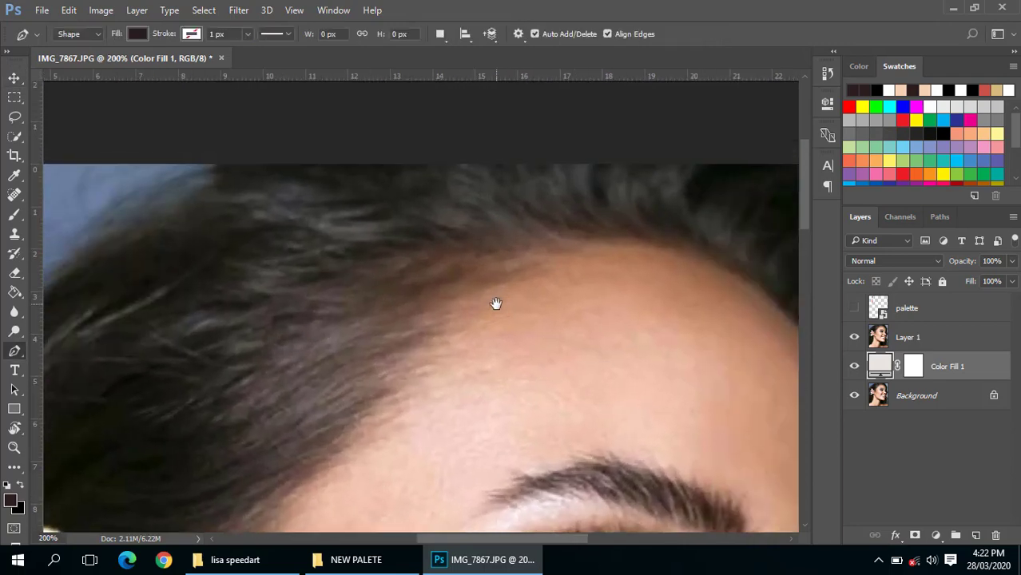
left_click_drag(497, 302, 522, 291)
scroll(615, 278, "down", 1)
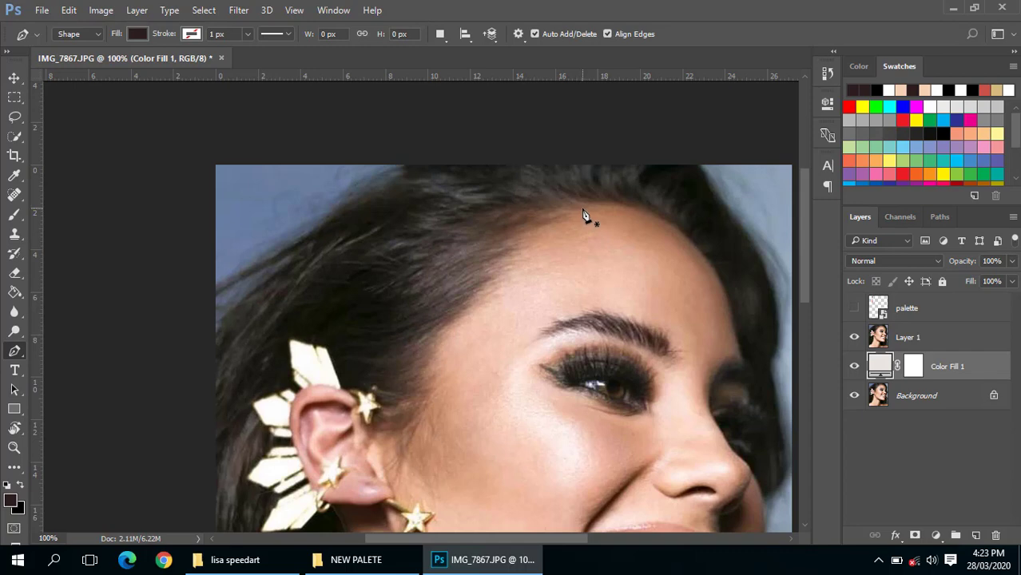
Start Shape 1 with corner and curved anchors running down the hairline
left_click(582, 206)
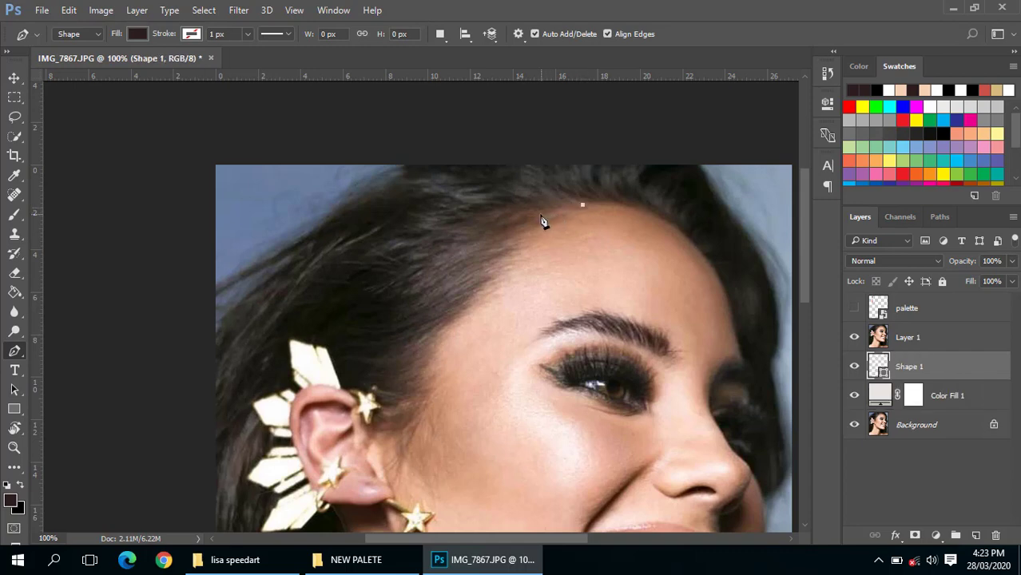
left_click_drag(517, 218, 514, 216)
left_click(539, 215, "alt")
left_click(547, 218)
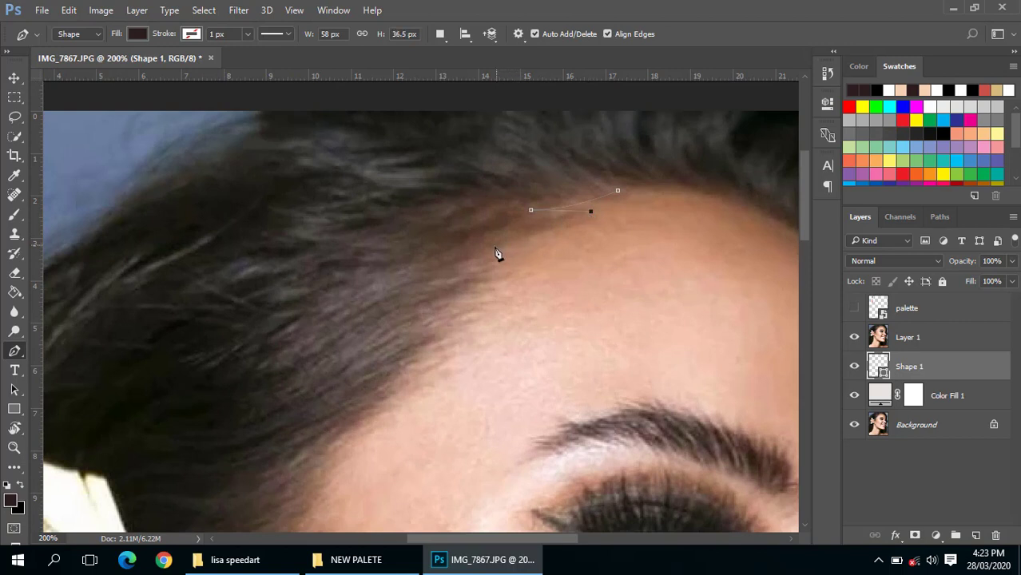
left_click_drag(496, 247, 475, 254)
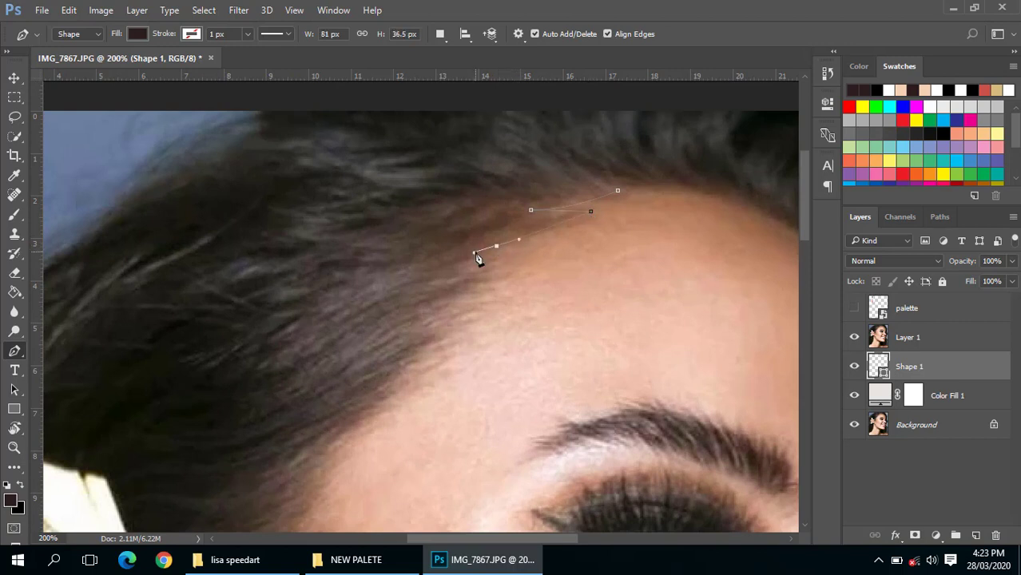
left_click(533, 254)
left_click_drag(480, 287, 448, 300)
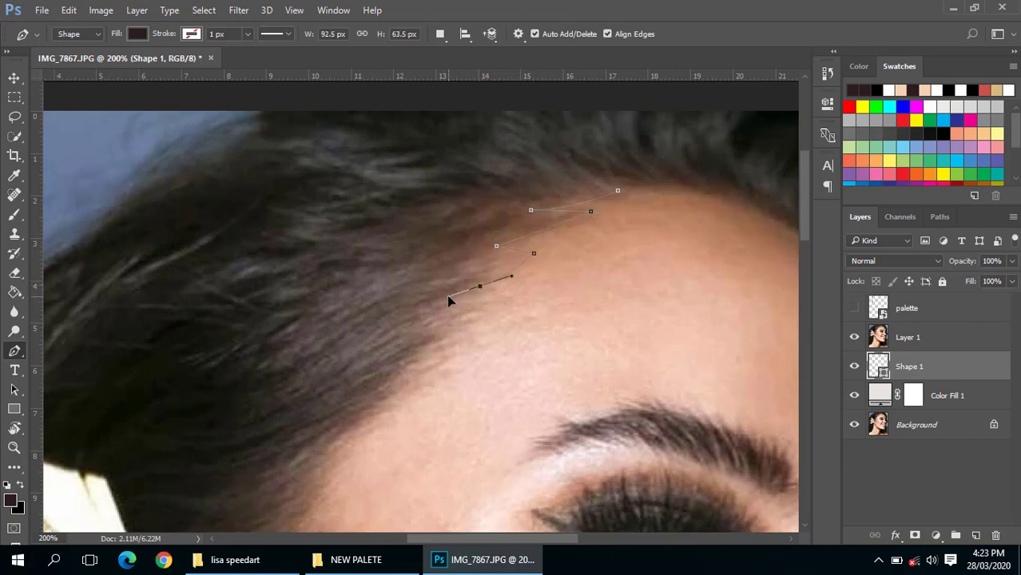
left_click(500, 286)
mouse_move(455, 307)
left_mouse_down()
mouse_move(440, 322)
mouse_move(500, 303)
left_mouse_up()
scroll(480, 312, "down", 3)
left_click(438, 321)
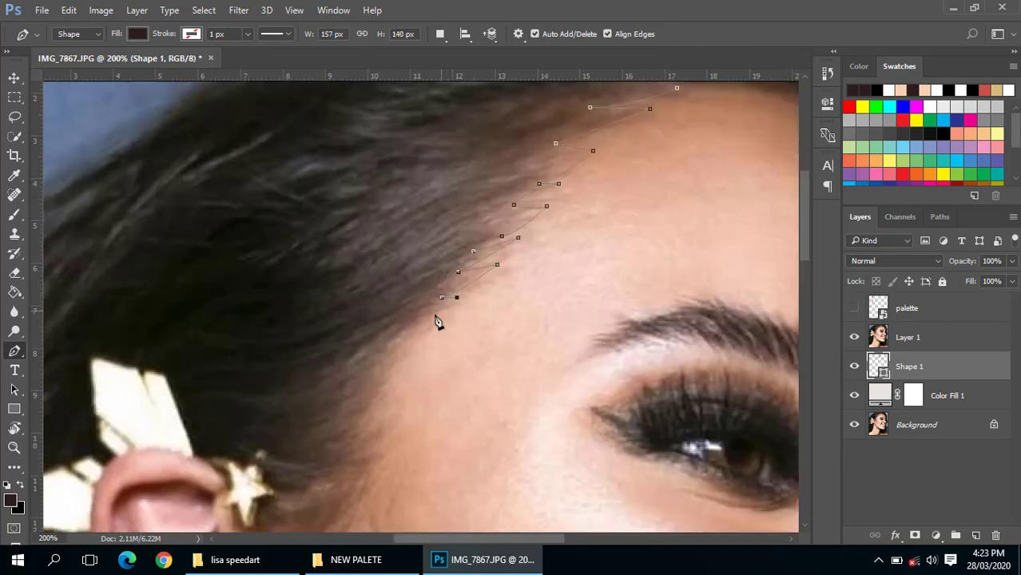
scroll(524, 258, "left", 3)
scroll(564, 232, "down", 2)
left_click(563, 232)
Continue the hair outline around the ear and down the neck
left_click(537, 278)
left_click(404, 333)
scroll(479, 320, "down", 3)
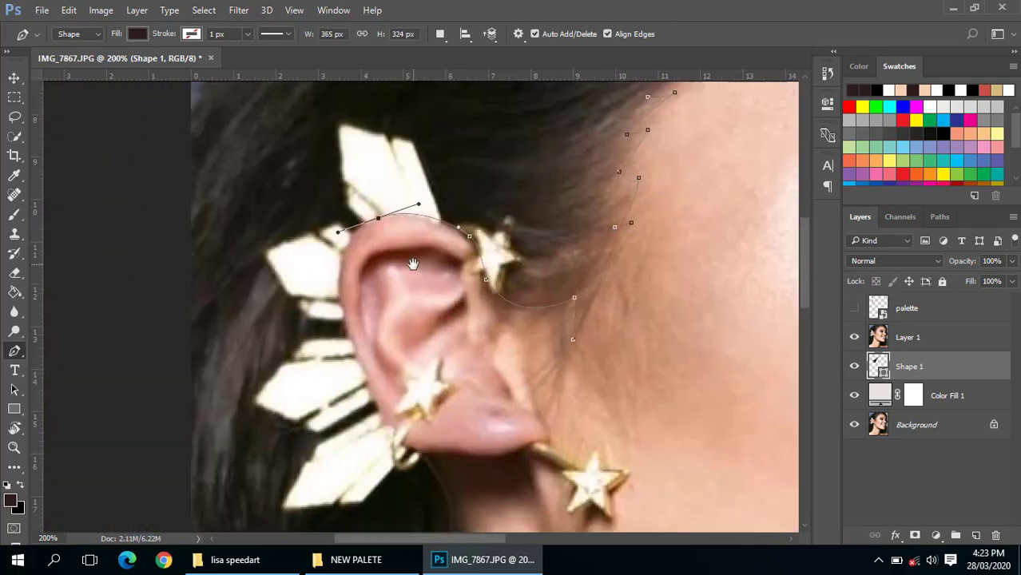
left_click(330, 201)
left_click(345, 273)
left_click_drag(392, 364, 435, 363)
scroll(413, 365, "down", 3)
left_click(438, 251)
scroll(438, 251, "down", 3)
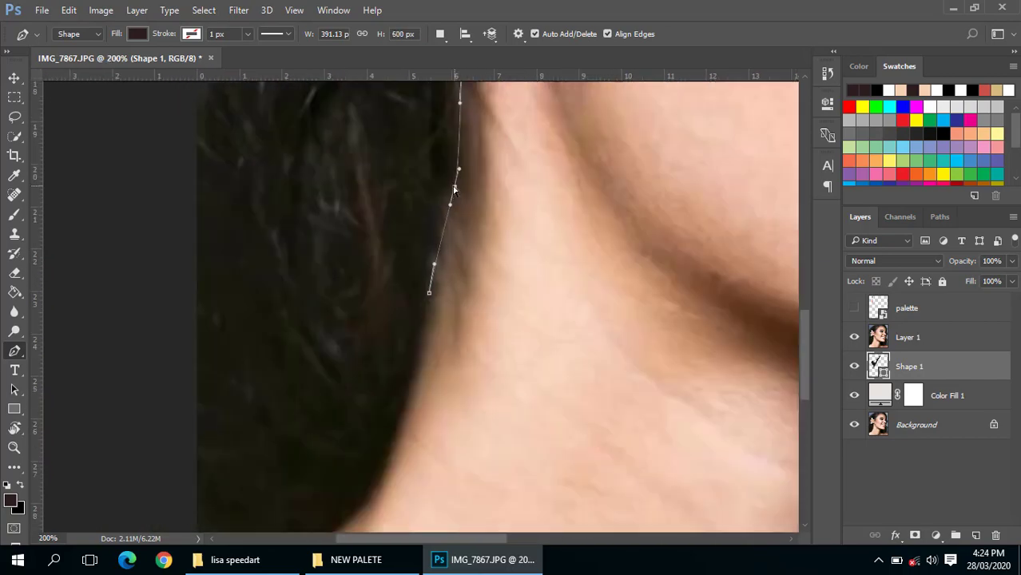
left_click(433, 353)
left_click(337, 419)
scroll(299, 360, "up", 10)
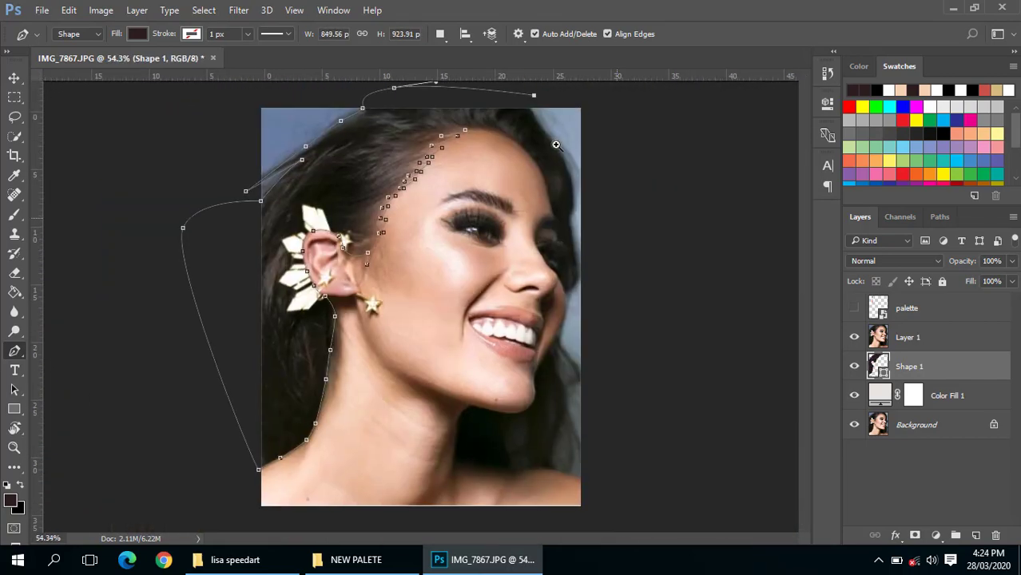
Extend the outline along the hair behind the jaw and curve it along the jawline
left_click_drag(550, 151, 471, 200)
scroll(513, 256, "down", 3)
scroll(527, 332, "down", 3)
scroll(526, 332, "down", 3)
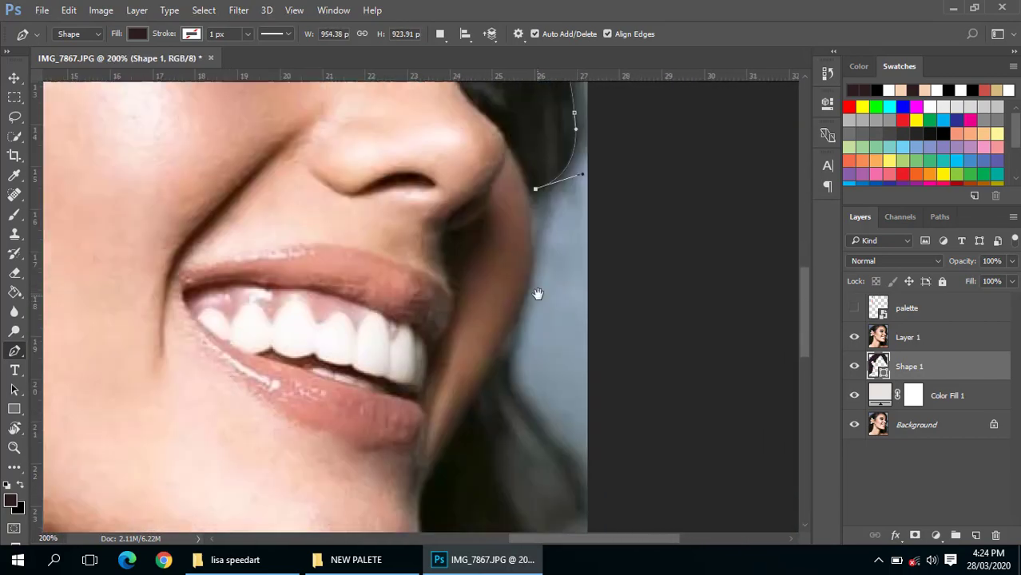
left_click(512, 364)
scroll(519, 360, "down", 3)
left_click(524, 344)
key("ctrl+minus")
scroll(529, 371, "up", 2)
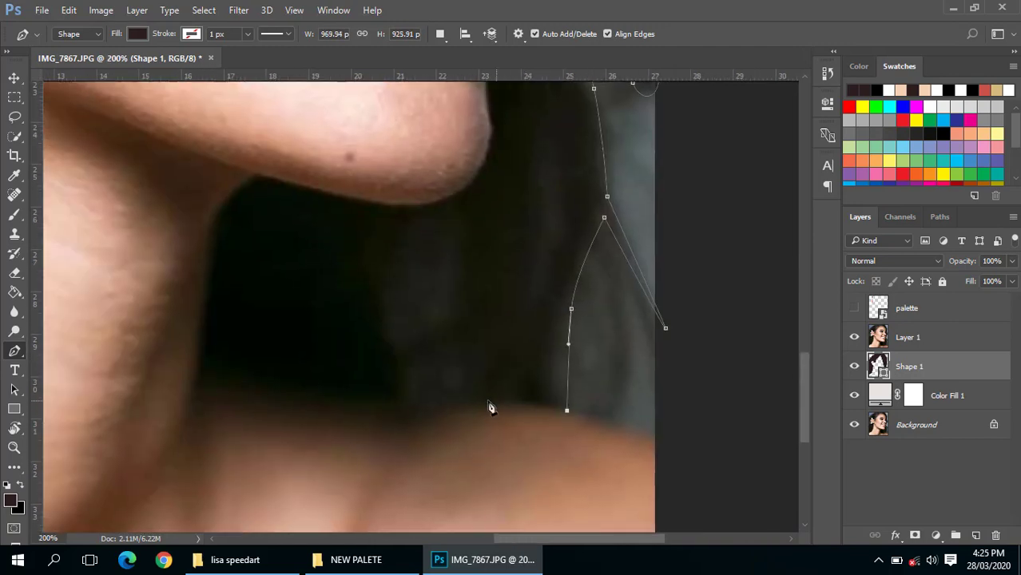
scroll(490, 406, "up", 2)
left_click(302, 224)
left_click_drag(364, 155, 399, 164)
scroll(605, 235, "up", 2)
scroll(605, 234, "up", 3)
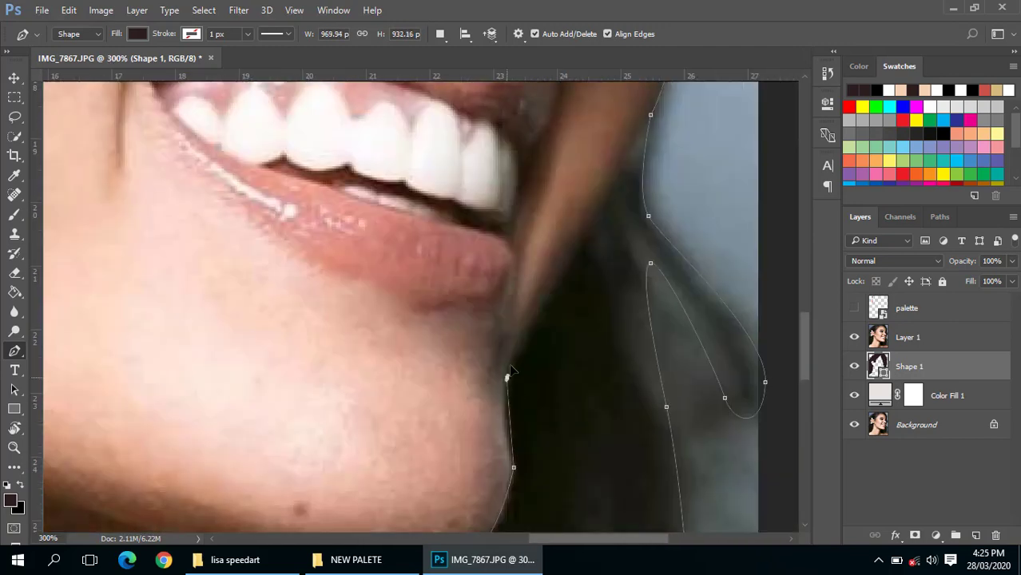
scroll(605, 234, "up", 3)
scroll(582, 226, "up", 3)
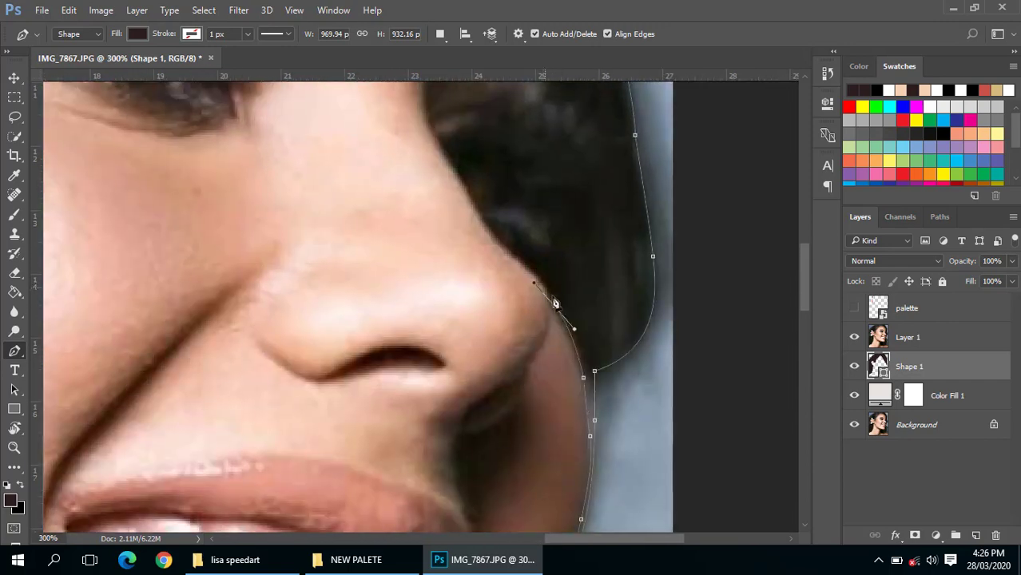
scroll(528, 320, "up", 2)
scroll(520, 359, "up", 1)
scroll(399, 384, "right", 2)
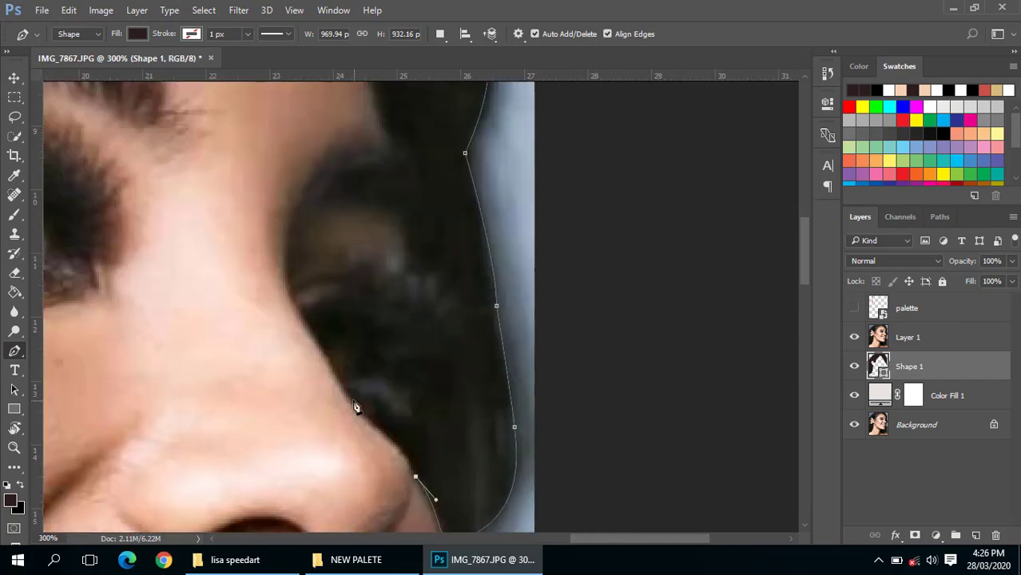
Curve the outline around the far eye up to the eyebrow, then check the whole face
left_click(352, 271)
left_click_drag(384, 263, 376, 407)
left_click(336, 304)
left_click(279, 335)
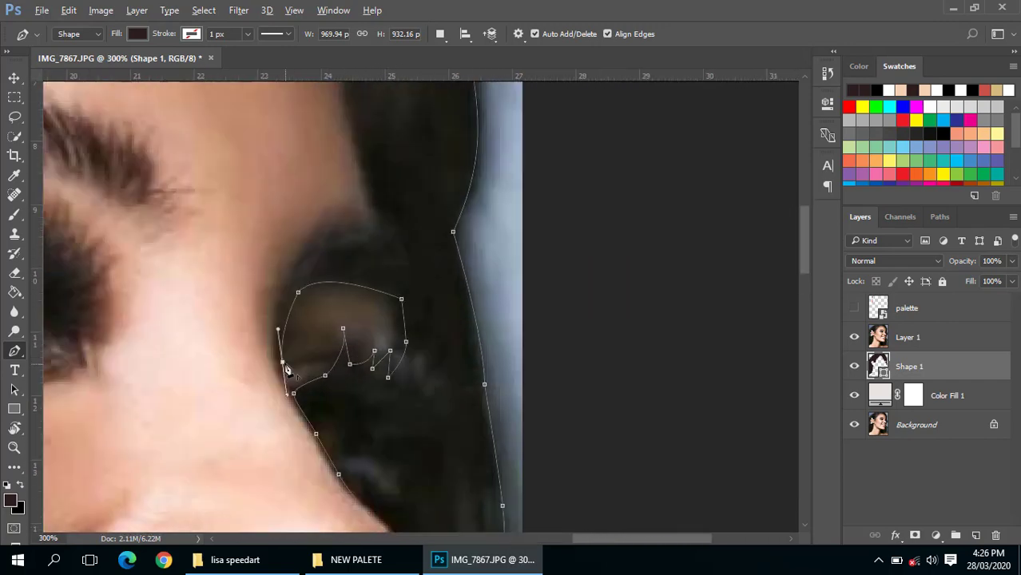
left_click_drag(319, 240, 287, 336)
left_click(274, 363)
left_click(337, 254)
key("ctrl+minus")
key("ctrl+minus")
key("ctrl+minus")
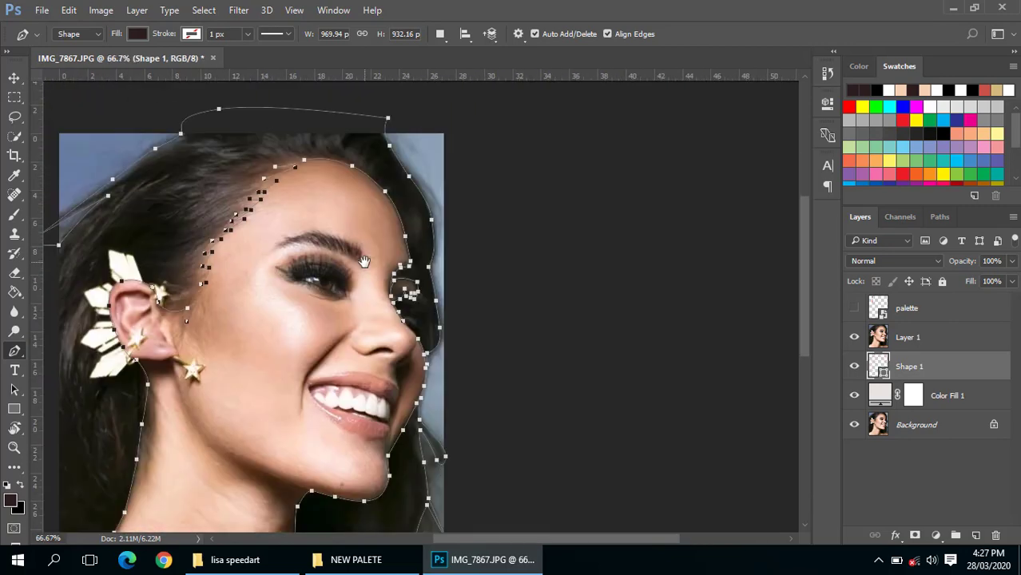
key("ctrl+plus")
Hide the photo layer and zoom in to inspect the flat traced hair shape
left_click(335, 241, "alt")
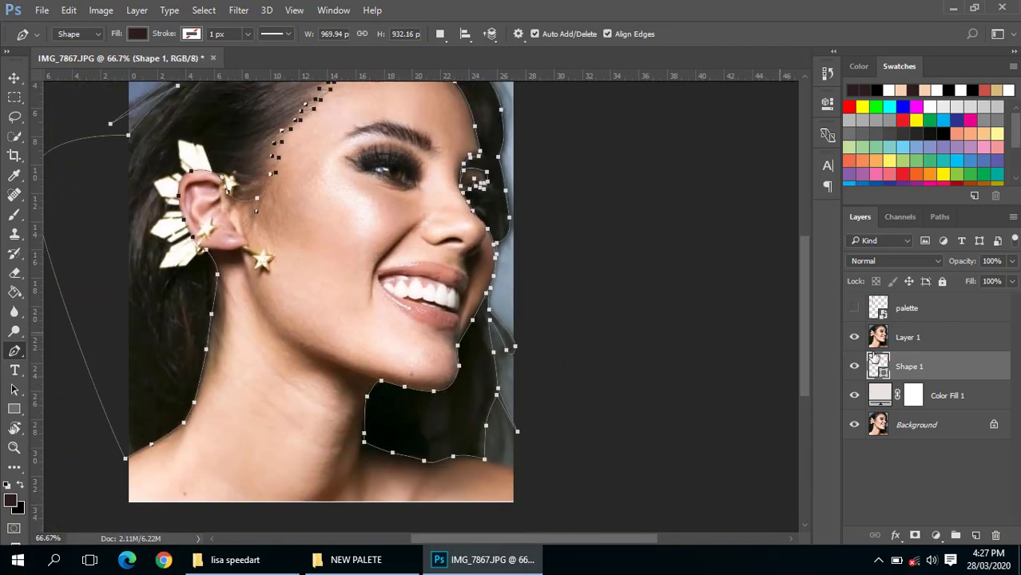
left_click(855, 338)
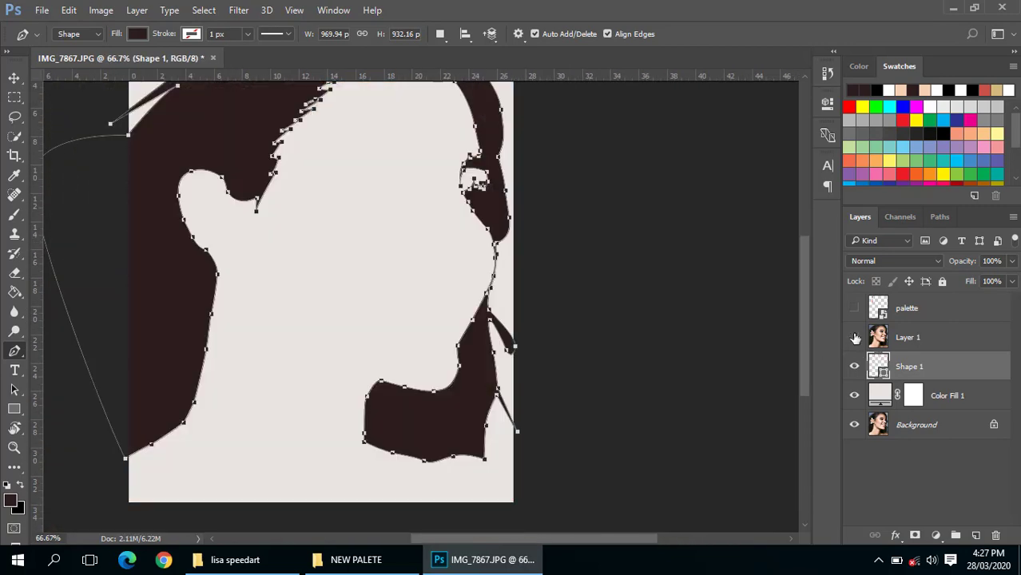
left_click(376, 238, "alt")
left_click(413, 229, "ctrl")
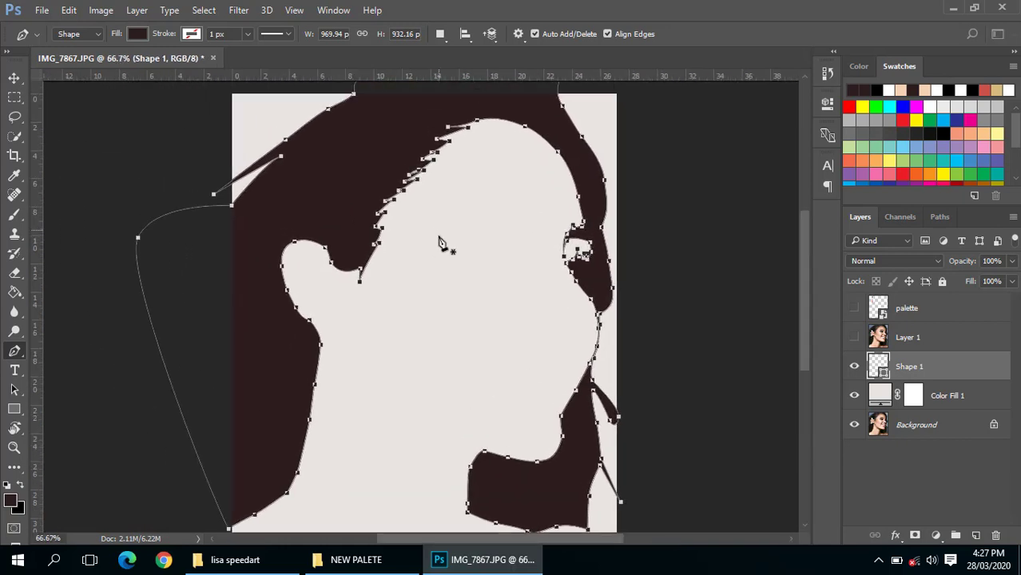
left_click(432, 246, "alt")
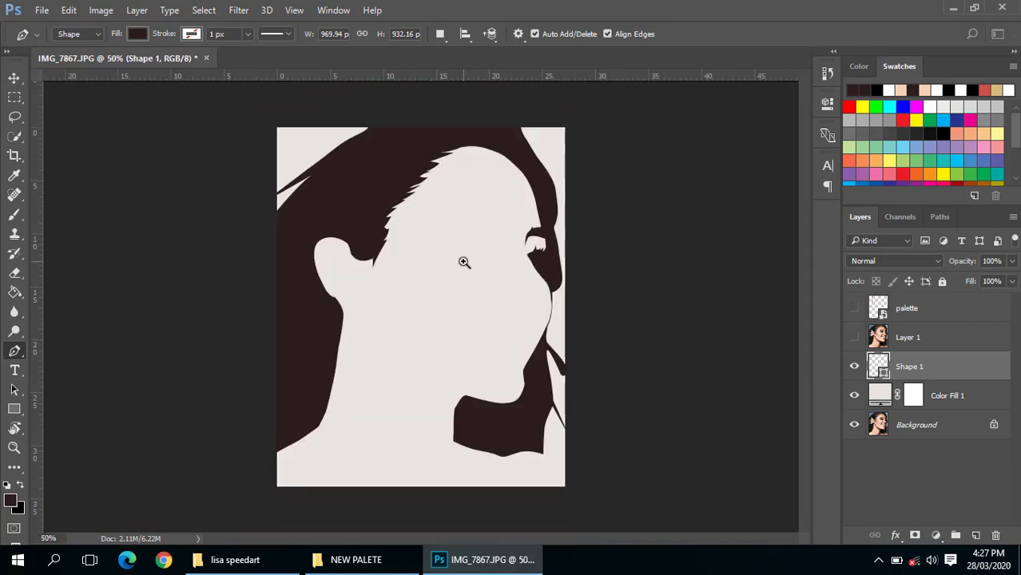
left_click(462, 262, "ctrl")
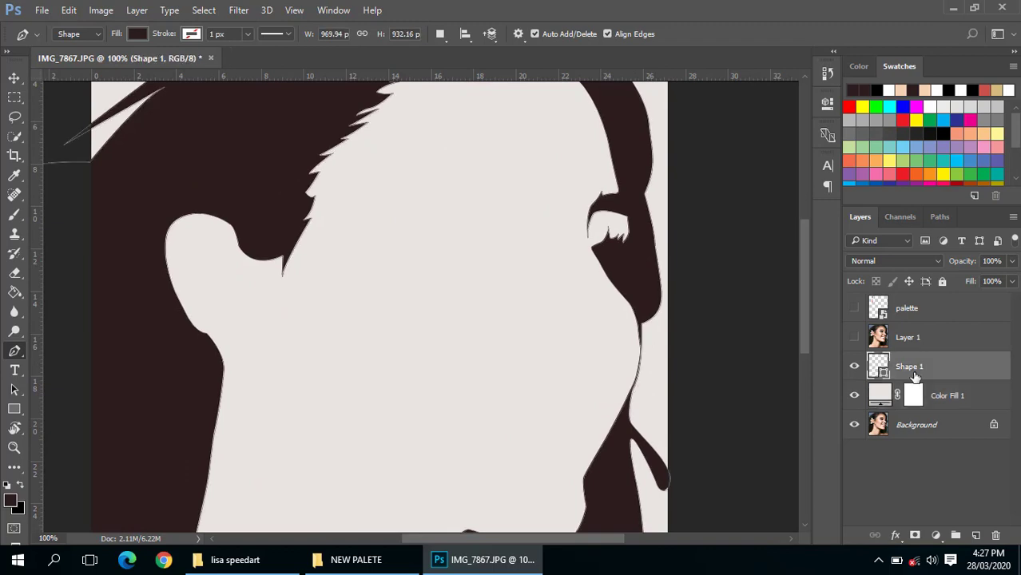
Rename the Shape 1 layer to HAIR and show the photo layer again
double_click(911, 366)
type("IR")
key("Return")
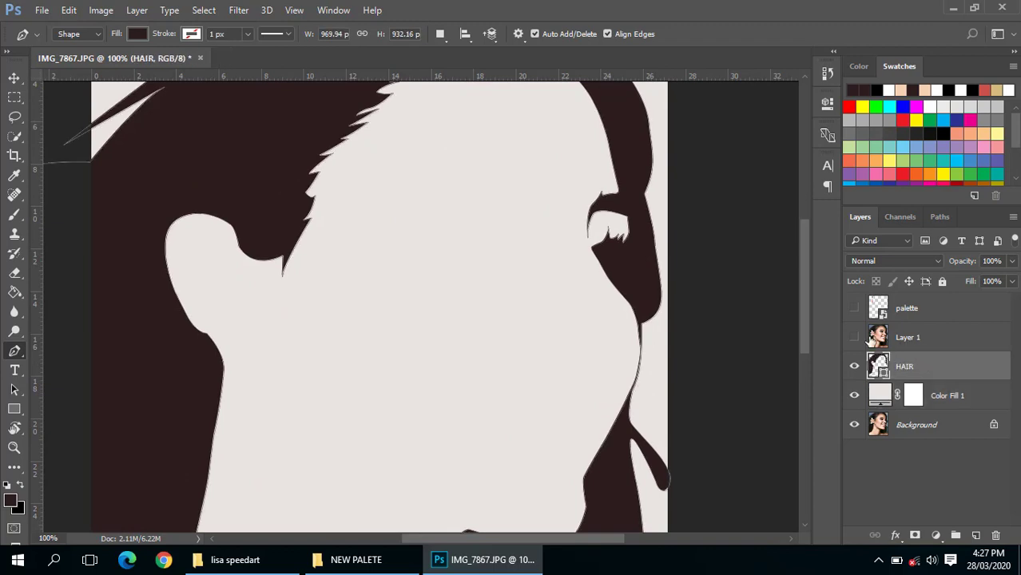
left_click(855, 337)
Zoom onto the eye and start a Pen shape along the eyebrow's outer end and top edge
scroll(440, 176, "up", 3)
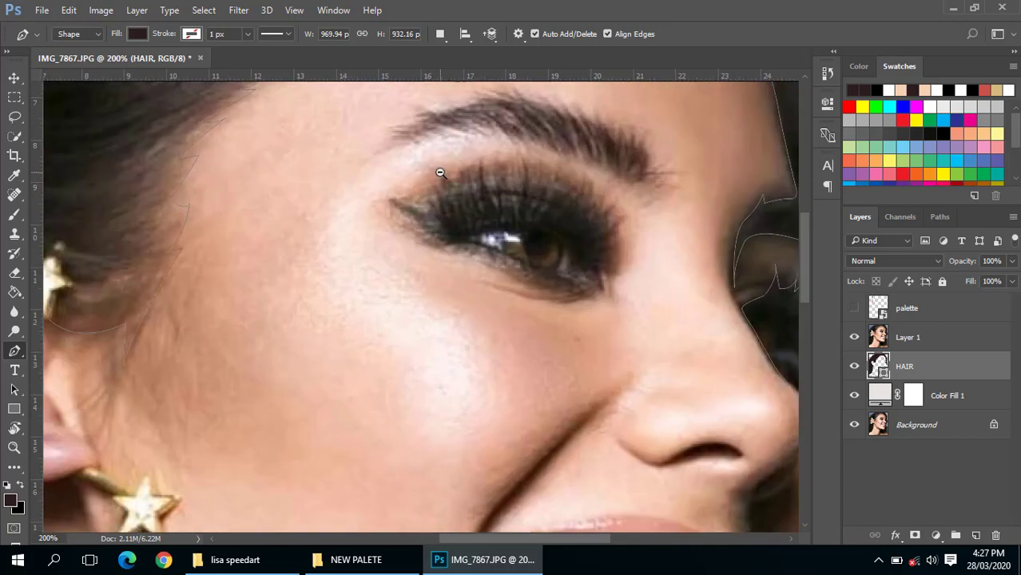
scroll(448, 171, "down", 3)
scroll(495, 159, "up", 1)
scroll(494, 159, "up", 3)
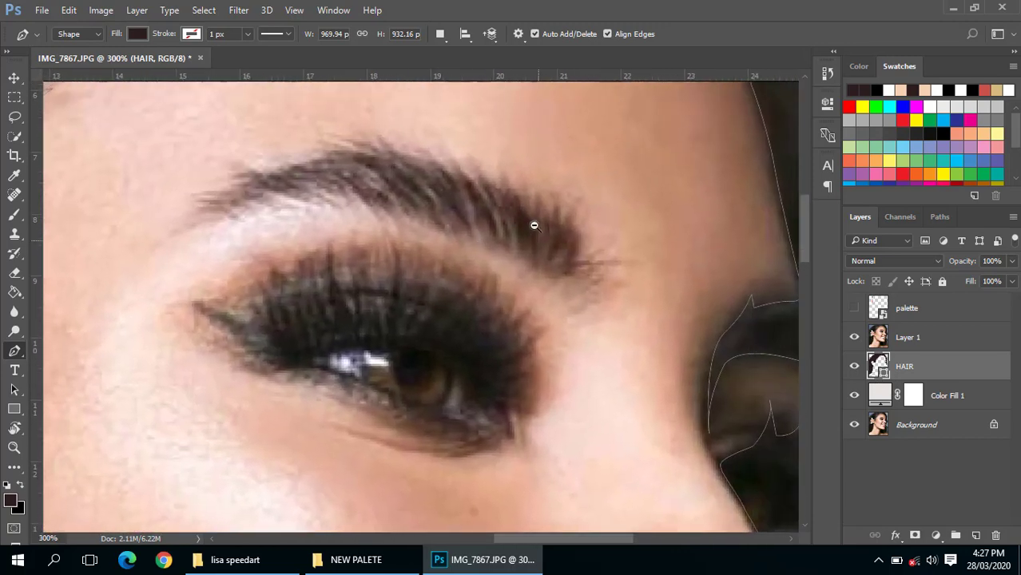
scroll(532, 221, "down", 2)
scroll(551, 251, "up", 1)
scroll(541, 238, "down", 1)
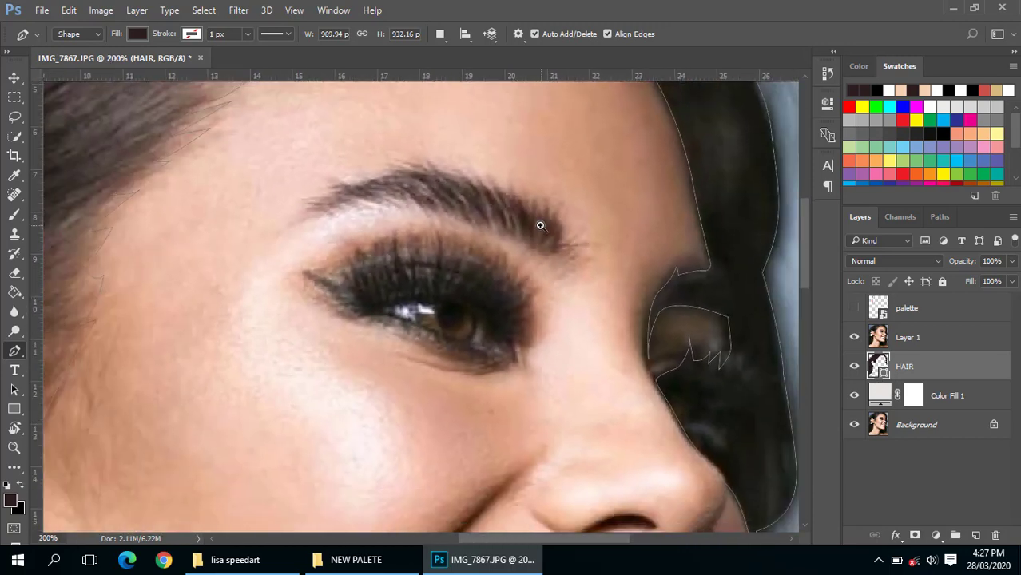
scroll(540, 226, "up", 2)
scroll(542, 251, "down", 1)
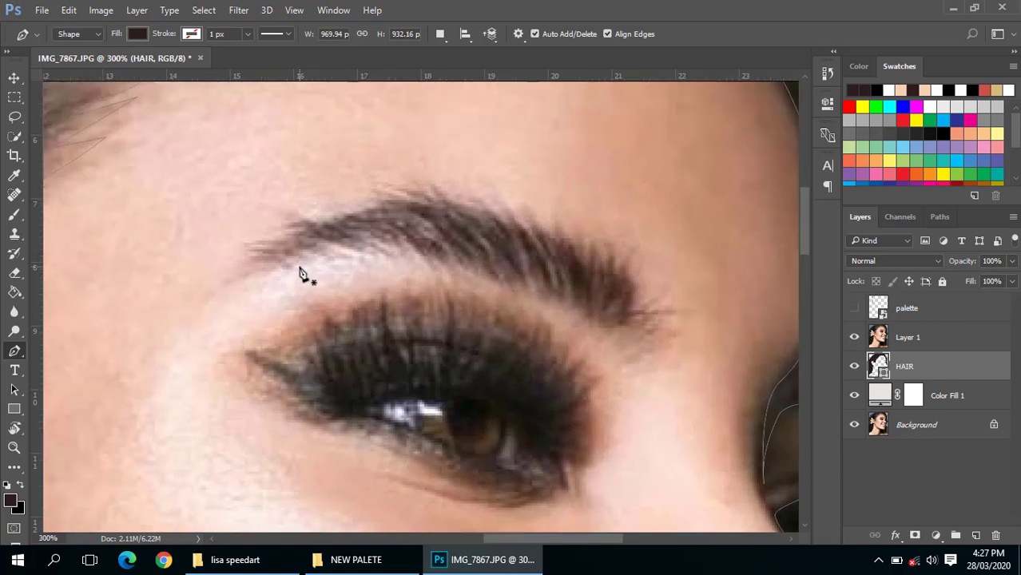
left_click(615, 326)
left_click_drag(664, 308, 681, 309)
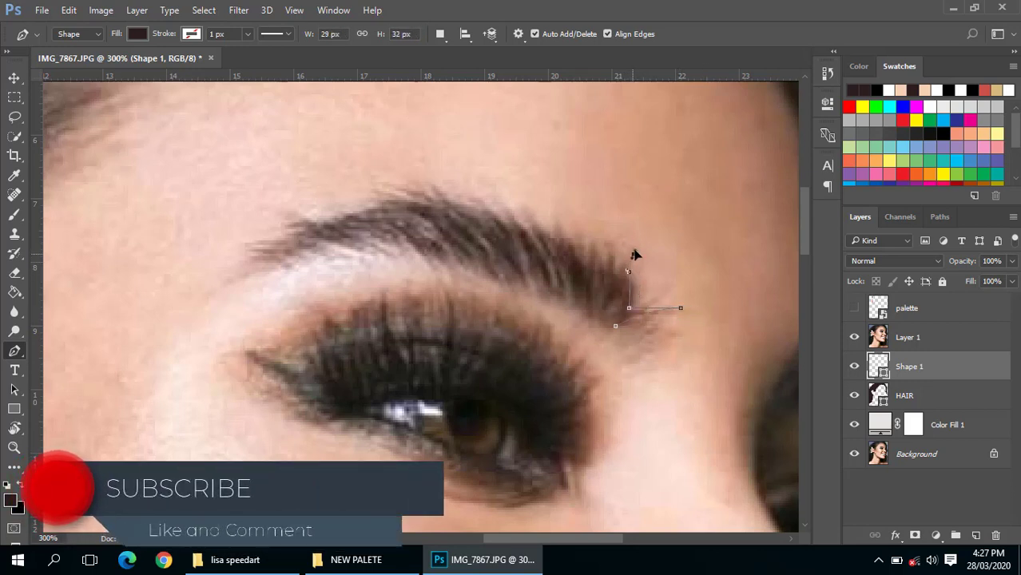
mouse_move(629, 243)
left_mouse_down()
mouse_move(620, 254)
mouse_move(446, 206)
mouse_move(428, 191)
mouse_move(368, 194)
left_mouse_up()
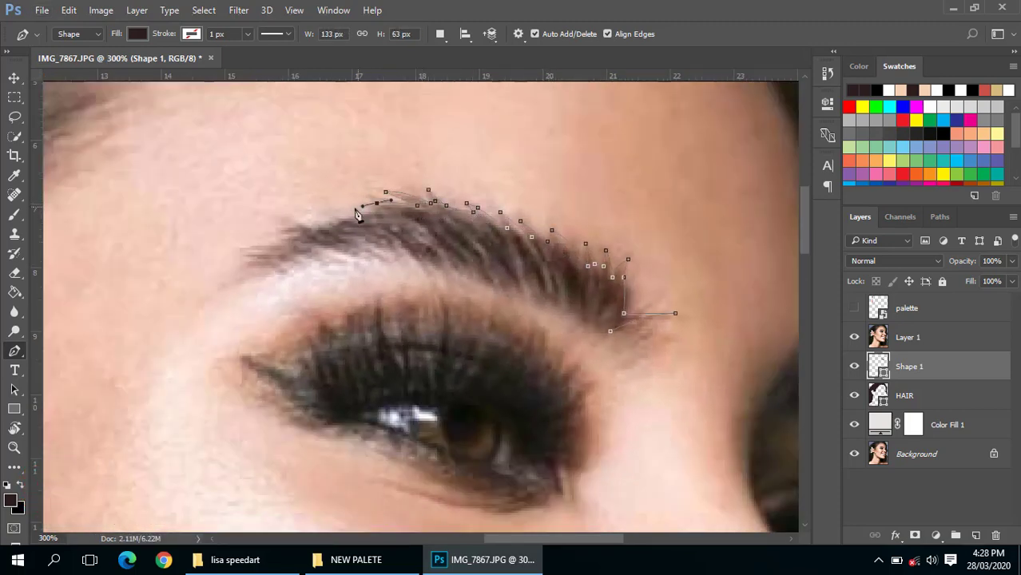
mouse_move(297, 232)
left_mouse_down()
mouse_move(244, 245)
mouse_move(246, 262)
mouse_move(296, 273)
left_mouse_up()
Trace the eyebrow's underside with anchors and close the outline at the tail
scroll(295, 276, "up", 1)
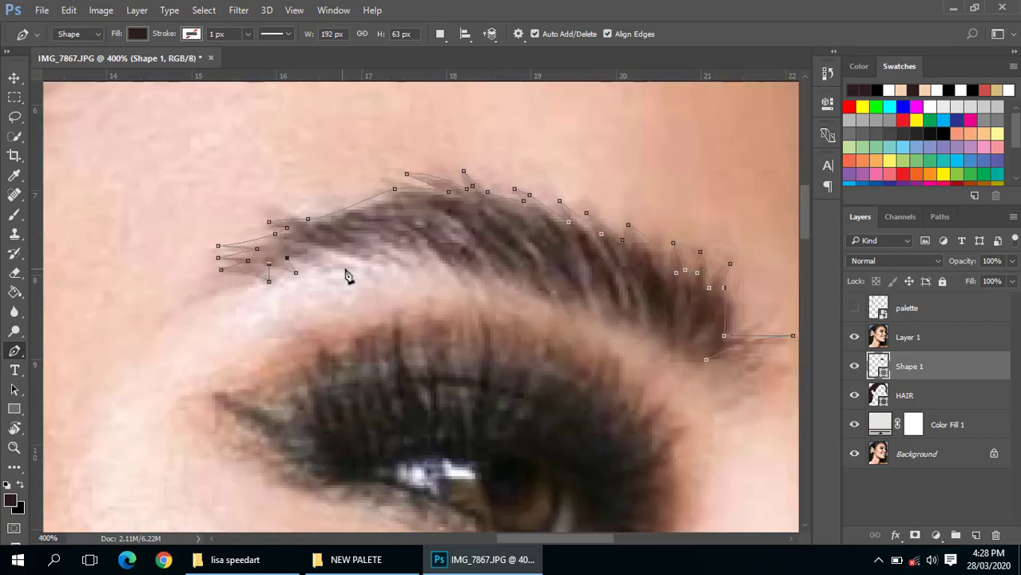
left_click(347, 270)
left_click(356, 242)
left_click(382, 267)
left_click(373, 237)
left_click(403, 266)
left_click(424, 252)
left_click(460, 273)
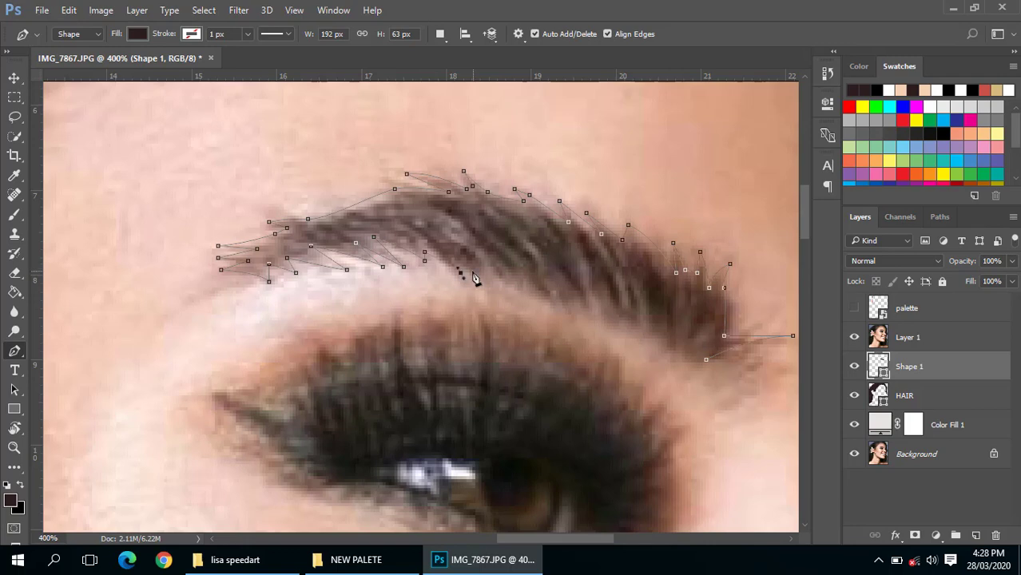
Preview the eyebrow shape with the photo hidden, then show the photo again
scroll(533, 291, "down", 1)
scroll(416, 312, "down", 1)
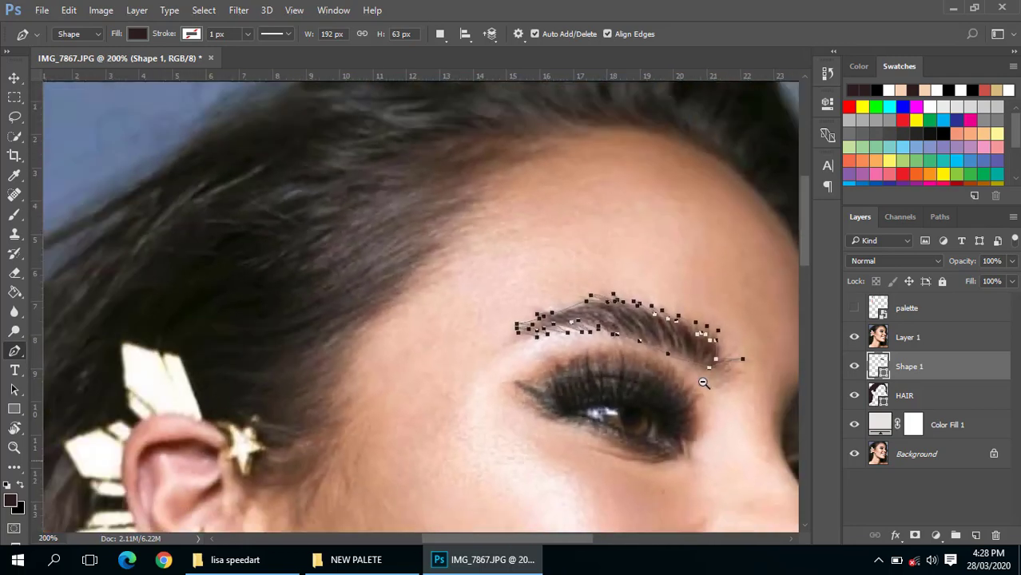
scroll(380, 321, "down", 1)
left_click(855, 337)
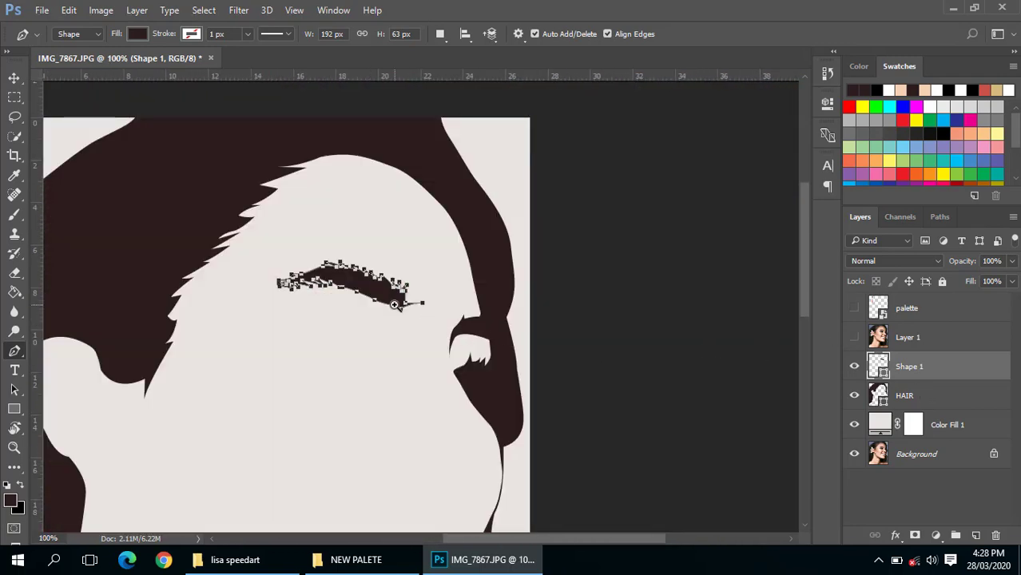
scroll(391, 304, "up", 1)
left_click(854, 338)
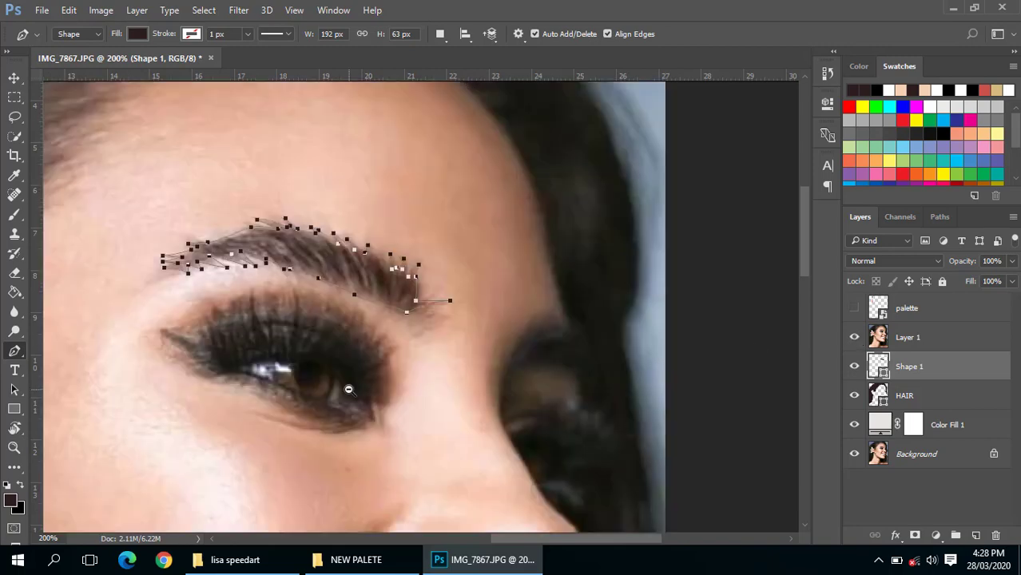
scroll(349, 389, "down", 1)
scroll(294, 376, "up", 2)
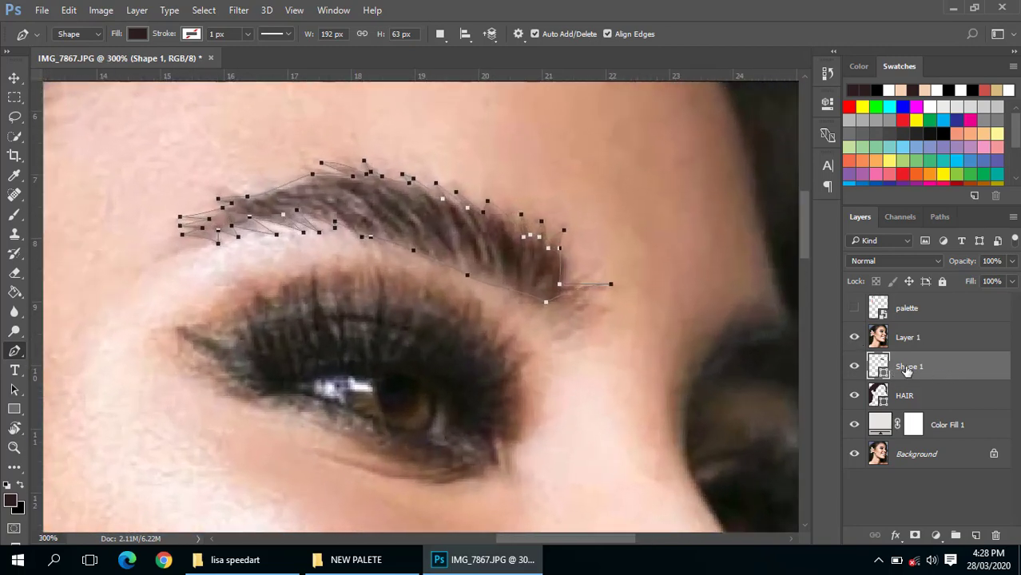
Rename the new eyebrow layer to EYEBROWS
double_click(908, 367)
type("EYEBROWS")
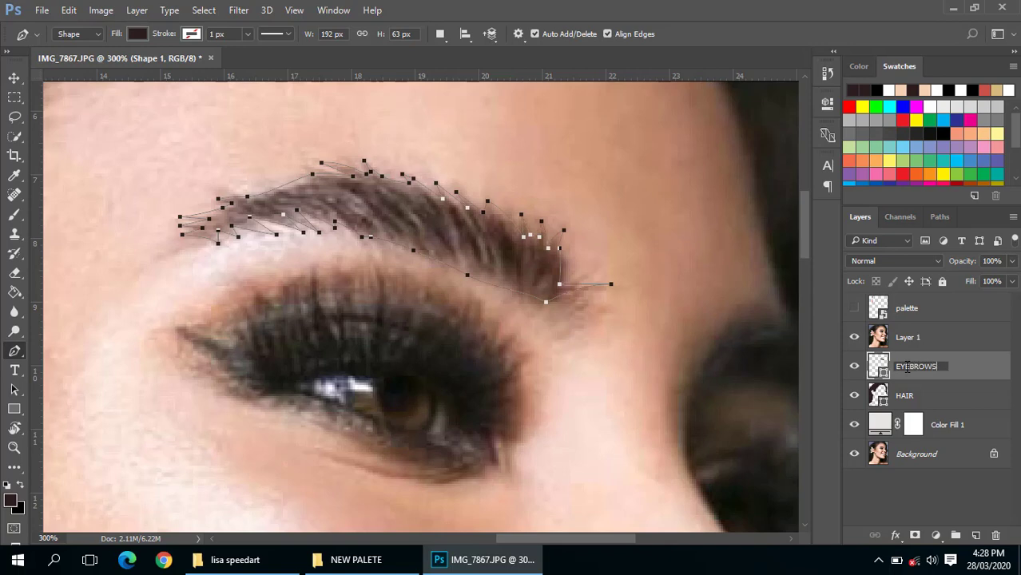
key("Return")
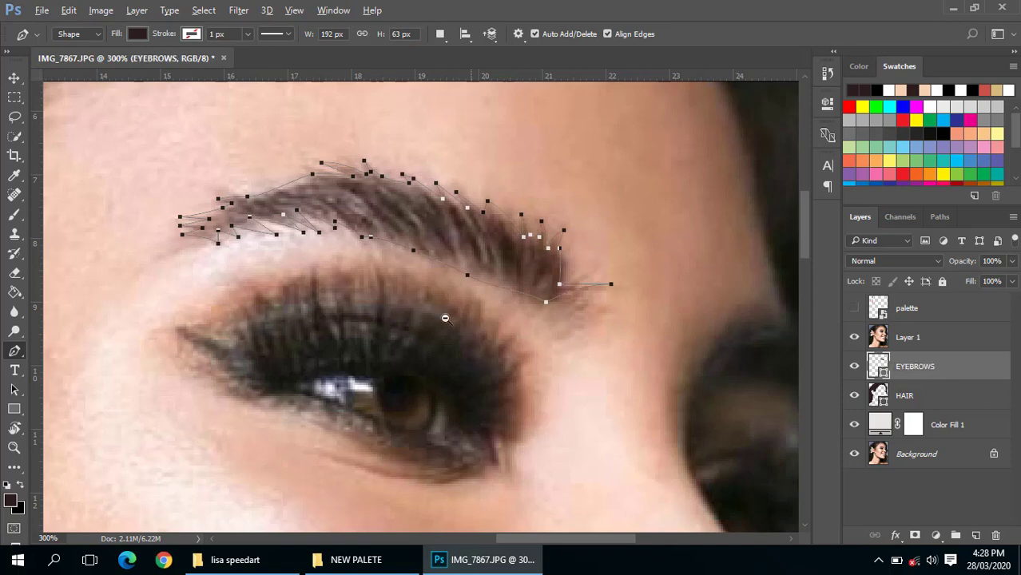
scroll(394, 370, "down", 1)
scroll(394, 370, "down", 1)
scroll(394, 370, "down", 1)
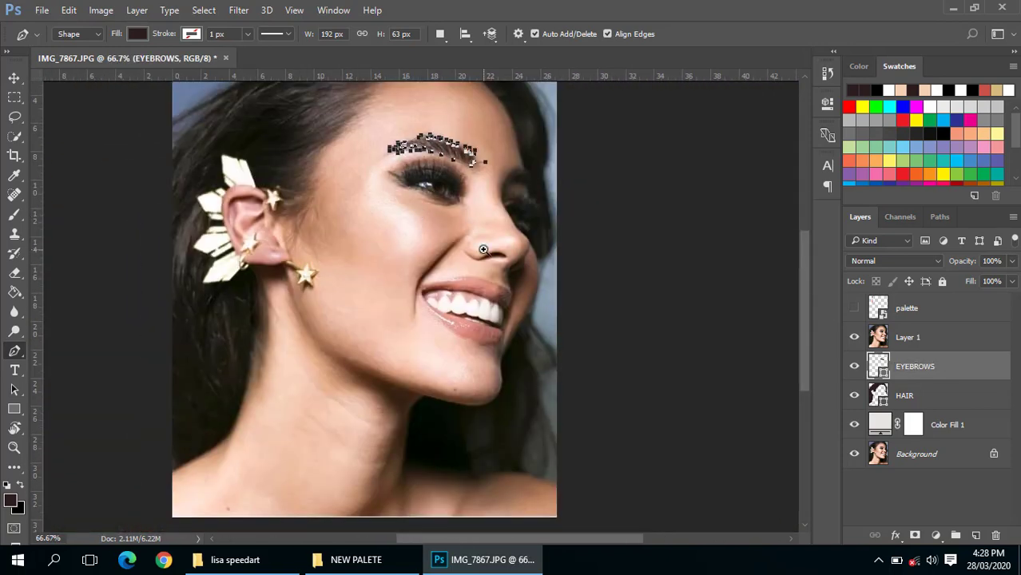
Pan to the cheek and mouth area and select the HAIR layer
scroll(484, 251, "up", 1)
scroll(483, 246, "up", 1)
mouse_move(373, 285)
left_mouse_down()
mouse_move(433, 269)
mouse_move(424, 263)
left_mouse_up()
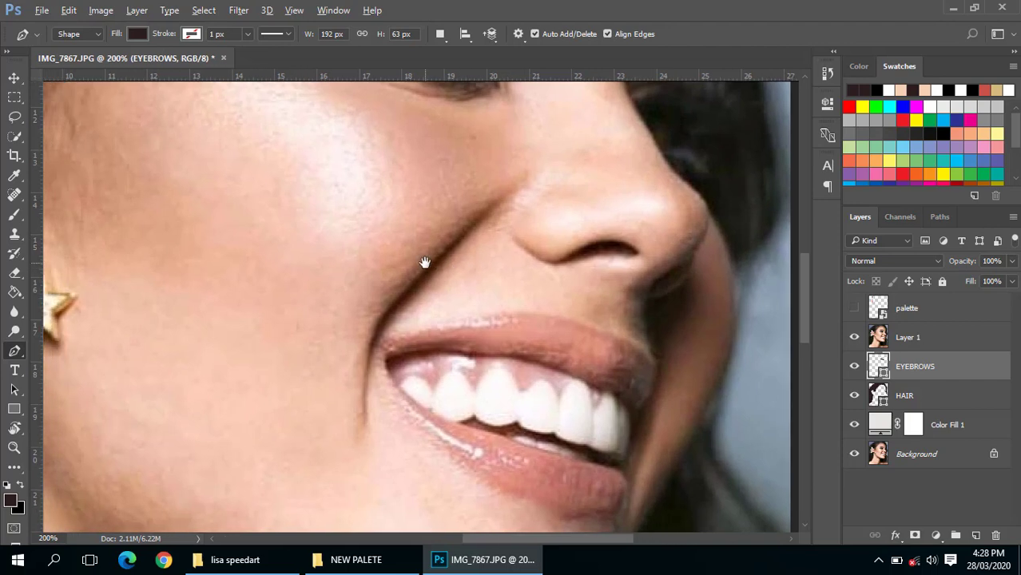
scroll(424, 263, "down", 1)
scroll(421, 296, "down", 1)
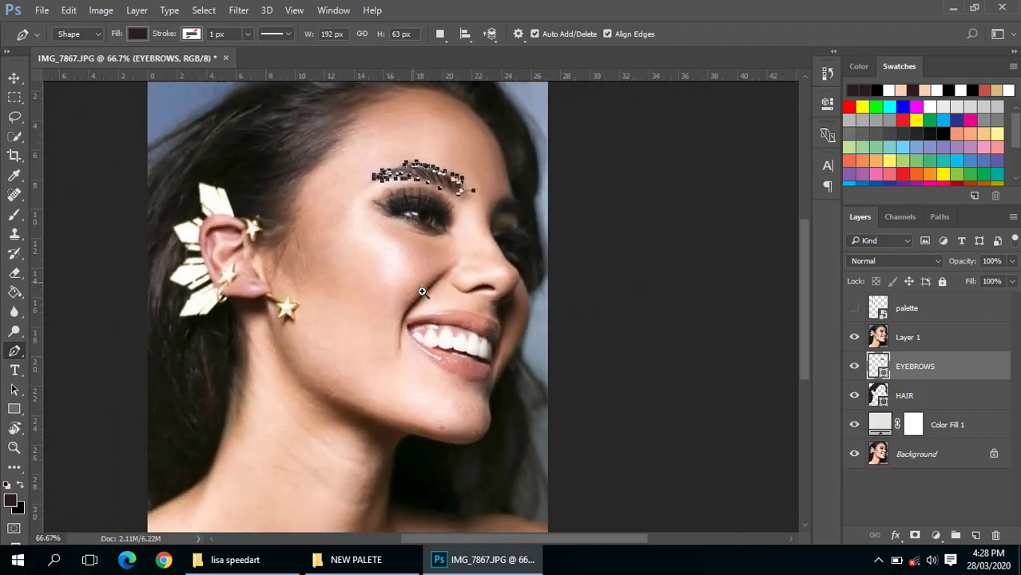
scroll(422, 292, "up", 2)
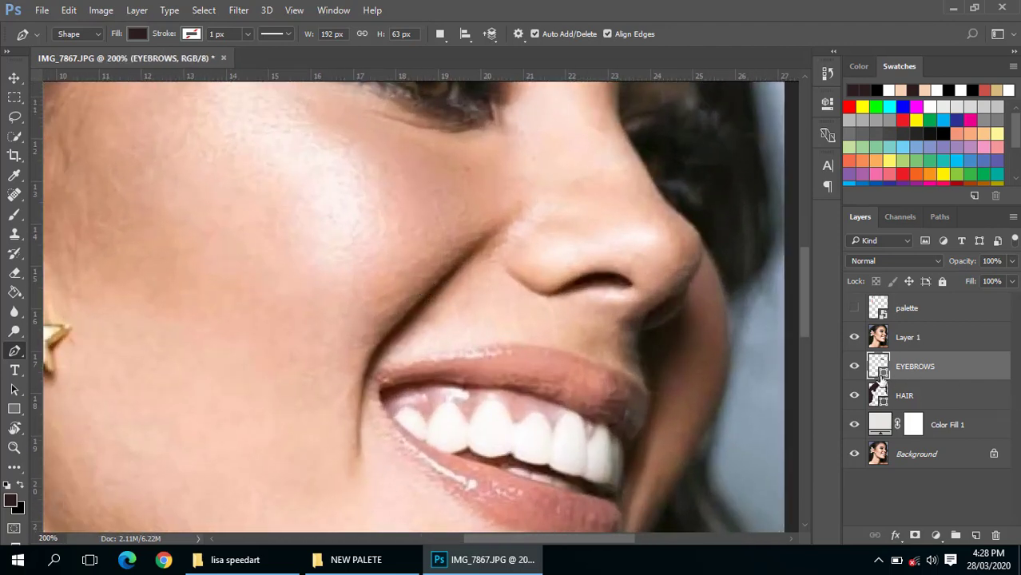
scroll(540, 314, "down", 1)
scroll(538, 315, "down", 1)
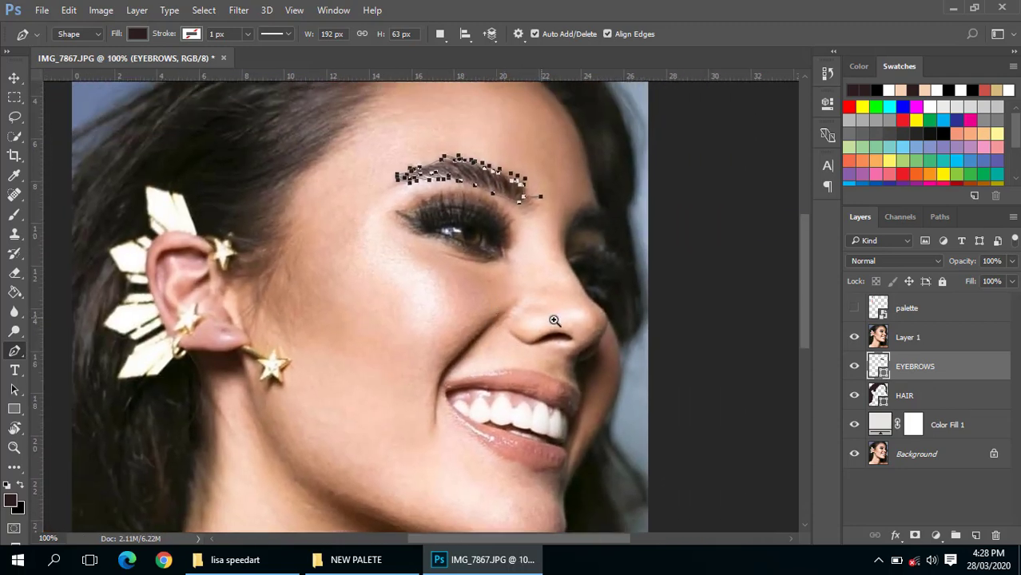
scroll(555, 321, "up", 2)
left_click_drag(538, 277, 566, 306)
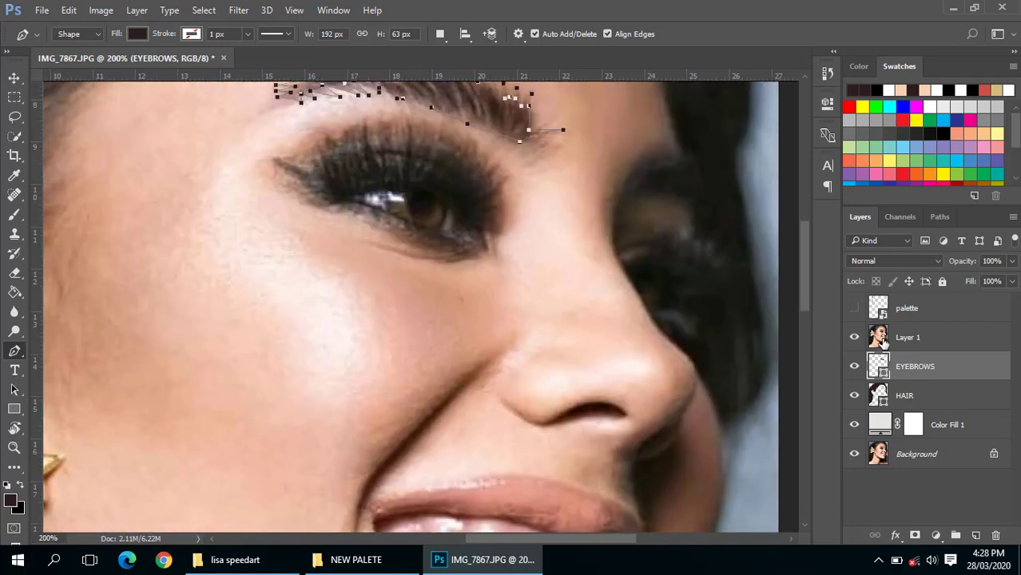
left_click(886, 338)
left_click(902, 396)
Set the Pen path operation so new shapes combine with the hair shape
scroll(649, 393, "down", 3)
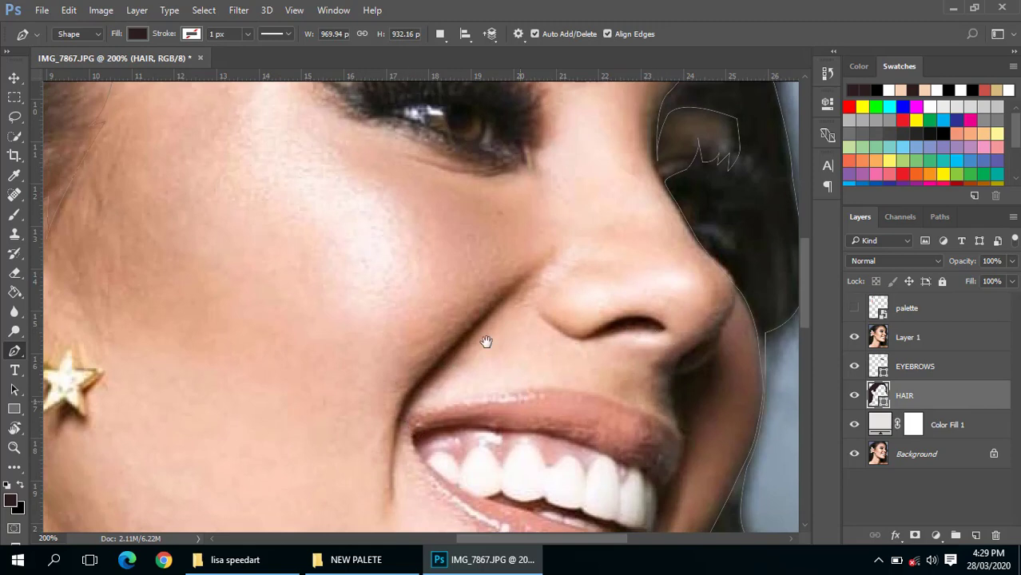
scroll(560, 328, "down", 3)
key("ctrl+minus")
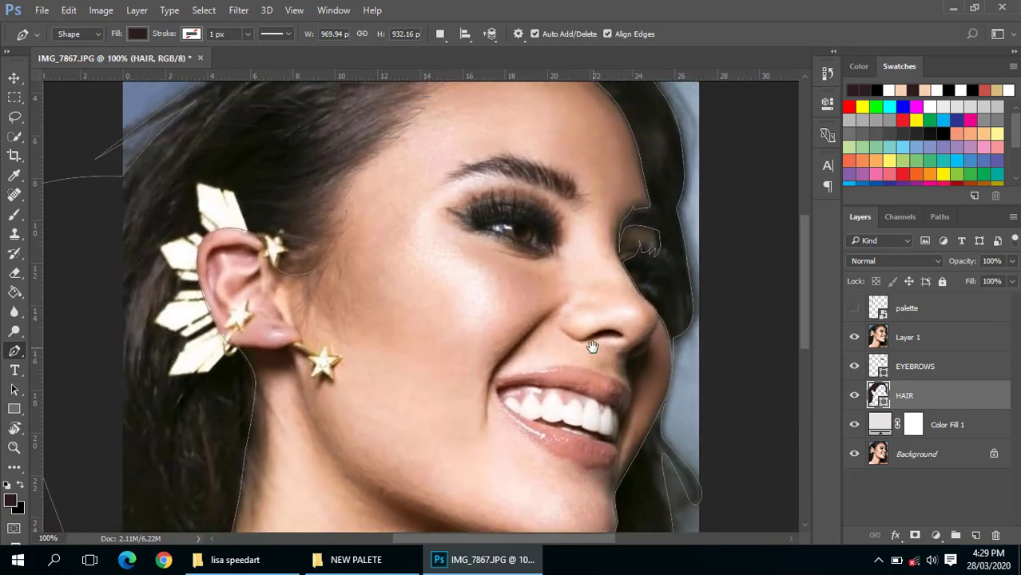
left_click(442, 37)
left_click(496, 66)
key("ctrl+plus")
key("ctrl+minus")
key("ctrl+plus")
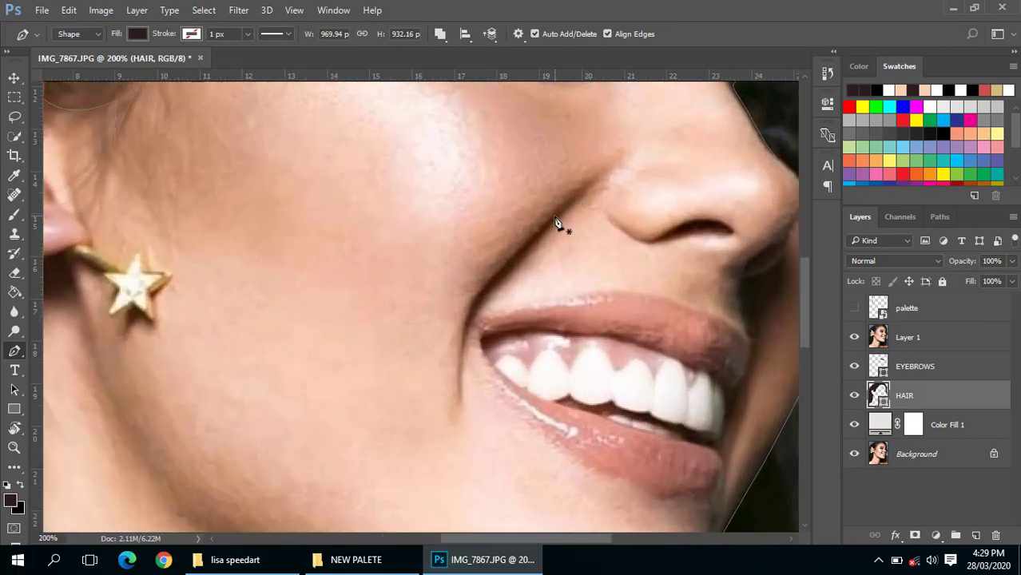
Draw a curved path along the smile crease beside the mouth
left_click_drag(475, 299, 472, 334)
scroll(493, 309, "up", 1)
left_click_drag(497, 278, 509, 266)
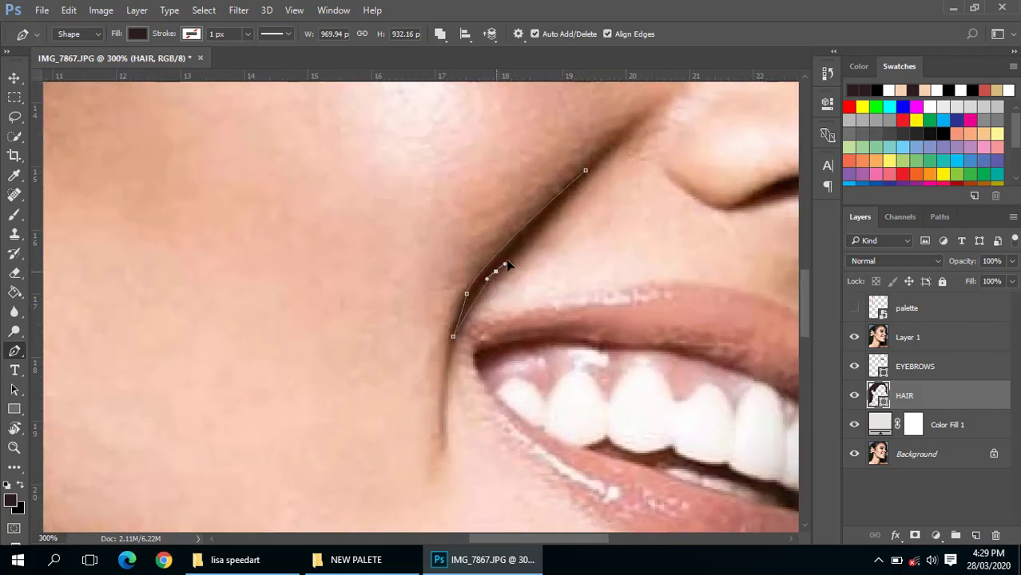
left_click_drag(587, 177, 603, 163)
scroll(675, 206, "down", 3)
scroll(504, 244, "up", 2)
scroll(559, 242, "up", 1)
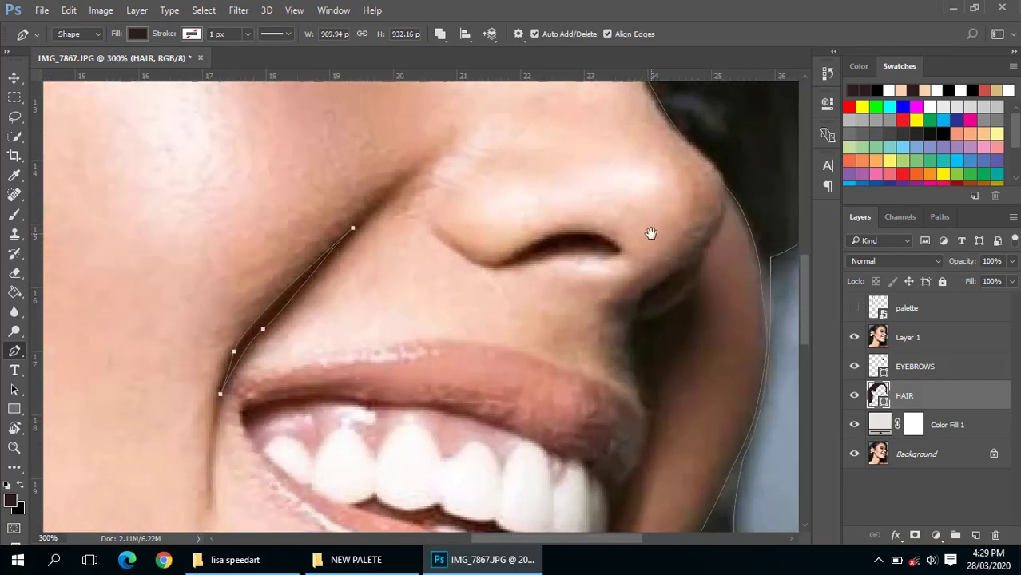
Begin a curved path outlining the nostril opening
left_click_drag(650, 230, 618, 239)
scroll(523, 247, "up", 1)
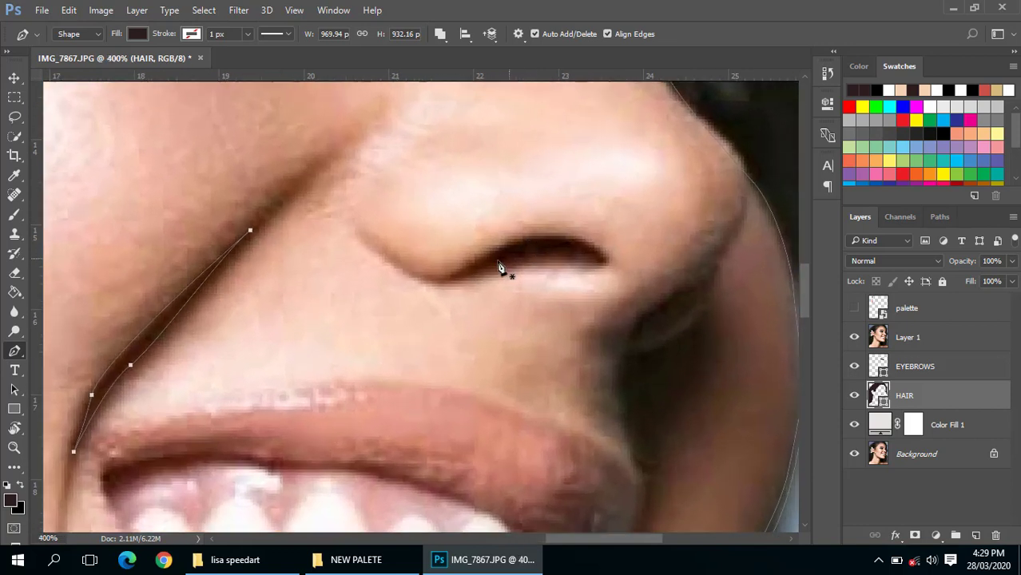
left_click(492, 256)
left_click_drag(580, 246, 623, 266)
Draw a thin closed sliver crease down the cheek beside the nose
left_click(509, 268, "alt")
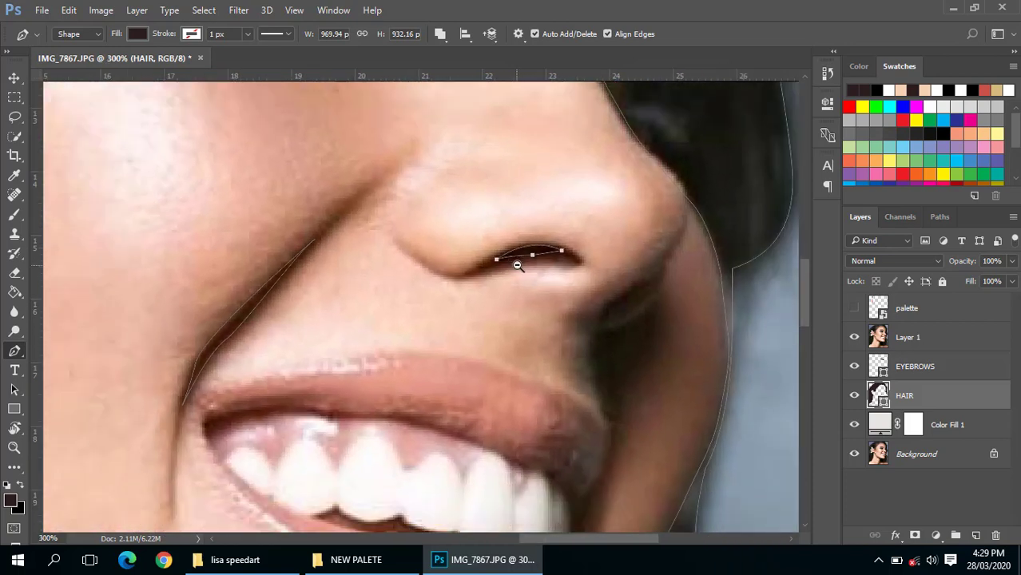
left_click(517, 265, "alt")
mouse_move(590, 338)
left_mouse_down()
mouse_move(556, 228)
mouse_move(480, 272)
left_mouse_up()
left_click(543, 230, "ctrl")
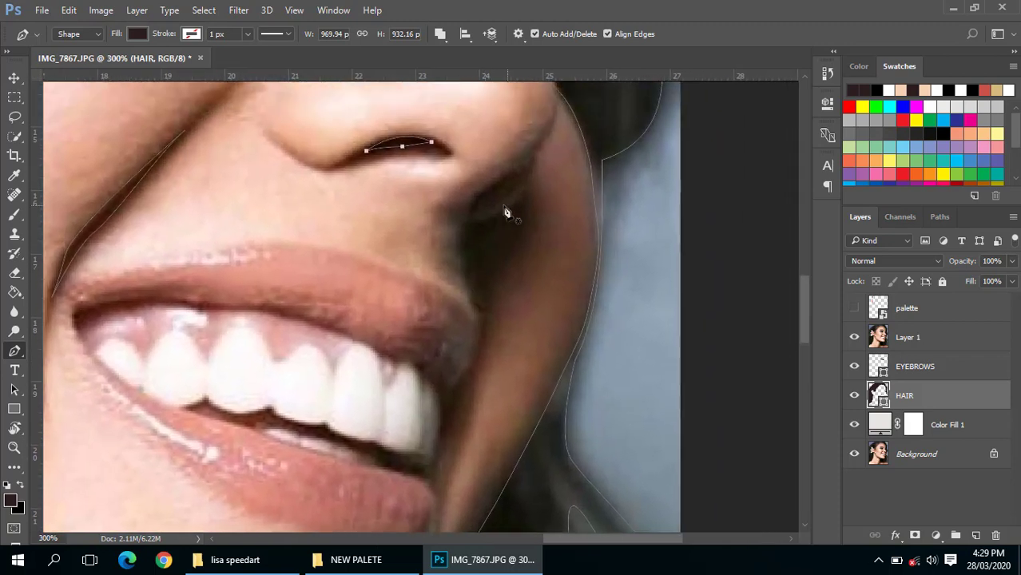
left_click(509, 175)
left_click_drag(476, 205, 473, 217)
left_click(476, 205, "alt")
left_click(509, 175)
Draw a second sliver crease in the ear's upper fold and end the path with Esc
left_click(467, 227)
left_click(472, 294, "alt")
left_click_drag(467, 227, 521, 203)
scroll(439, 228, "down", 1)
scroll(439, 228, "down", 2)
scroll(392, 228, "down", 1)
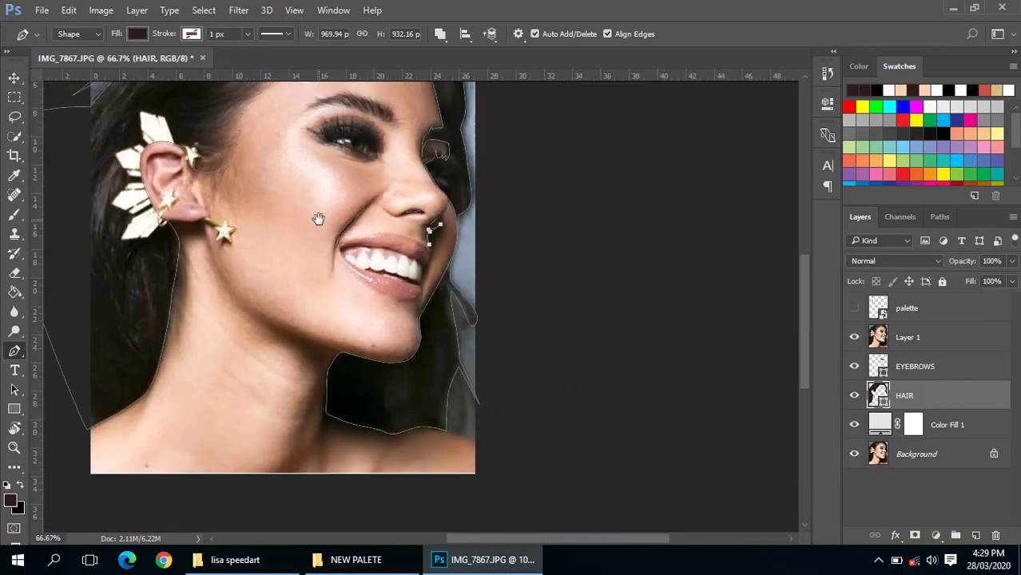
scroll(463, 319, "up", 1)
scroll(353, 292, "up", 2)
scroll(422, 288, "up", 2)
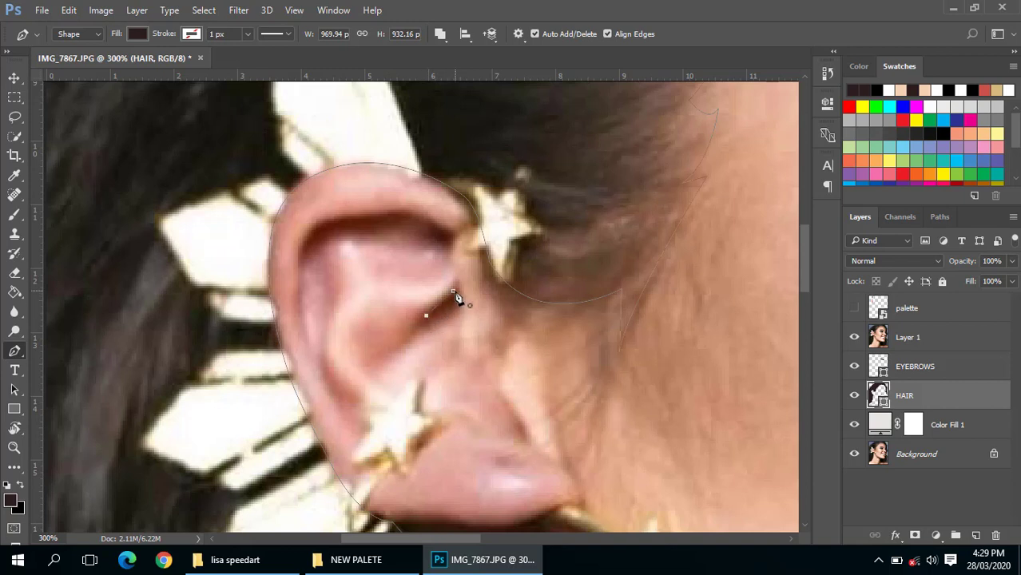
key("Escape")
scroll(408, 241, "down", 2)
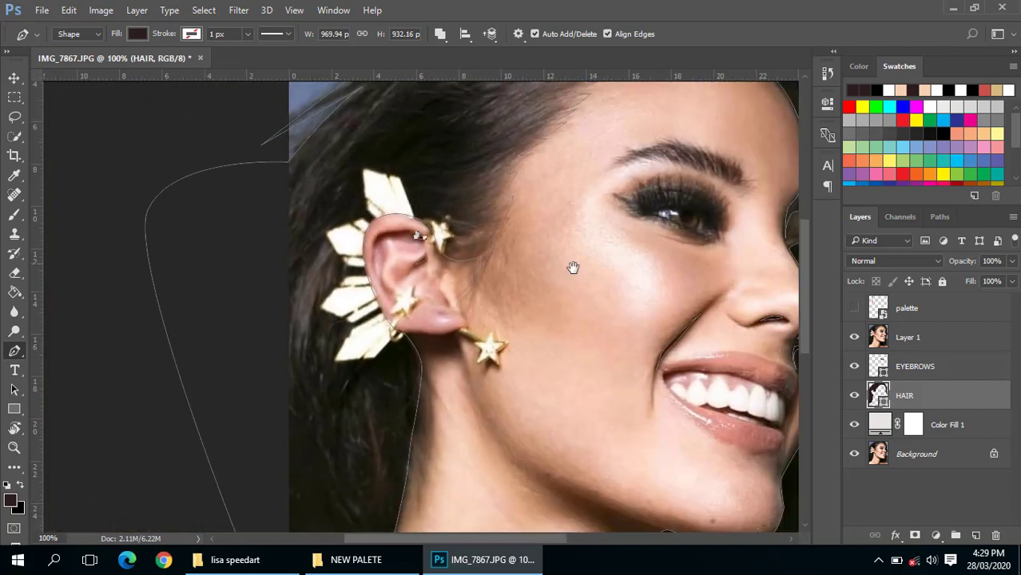
left_click(854, 337)
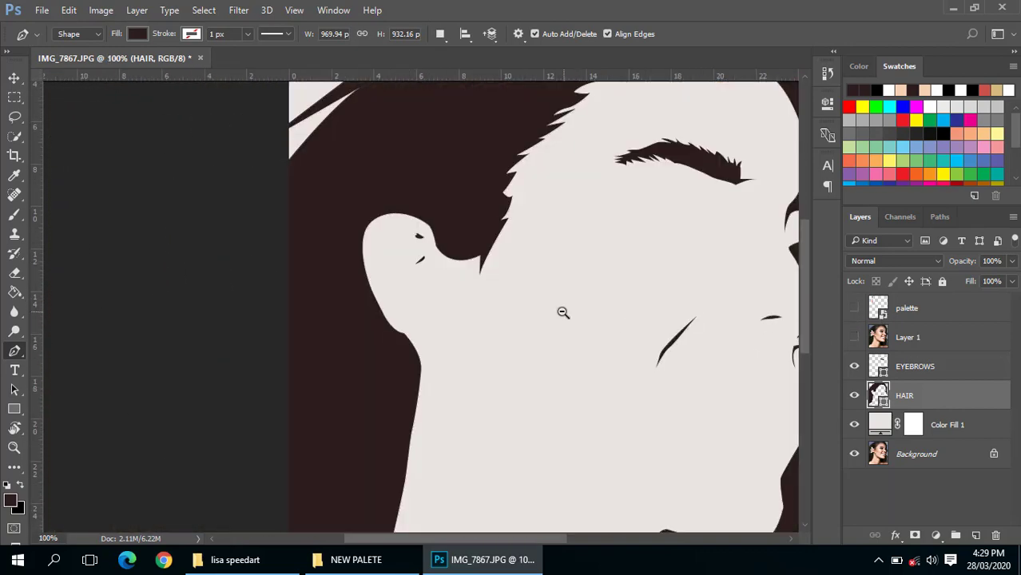
scroll(560, 311, "down", 1)
scroll(556, 312, "down", 1)
scroll(480, 318, "up", 1)
scroll(479, 318, "up", 1)
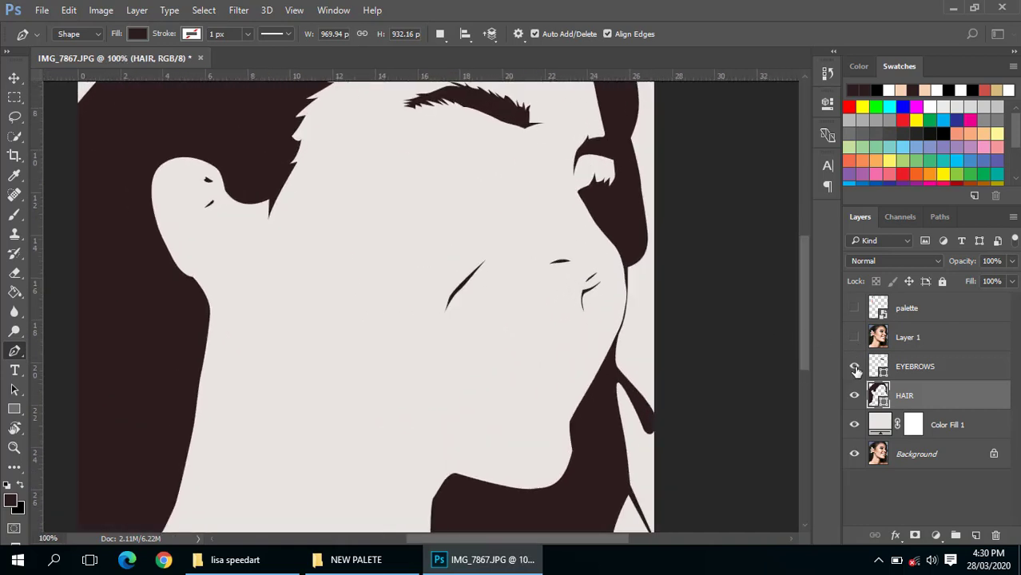
left_click(867, 372)
left_click(862, 339)
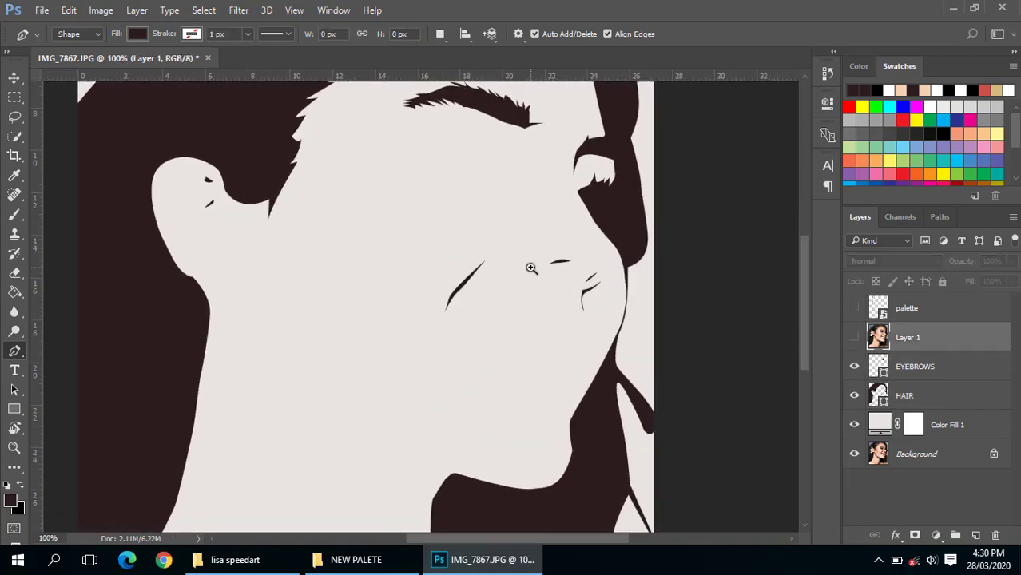
scroll(532, 268, "up", 1)
left_click(854, 337)
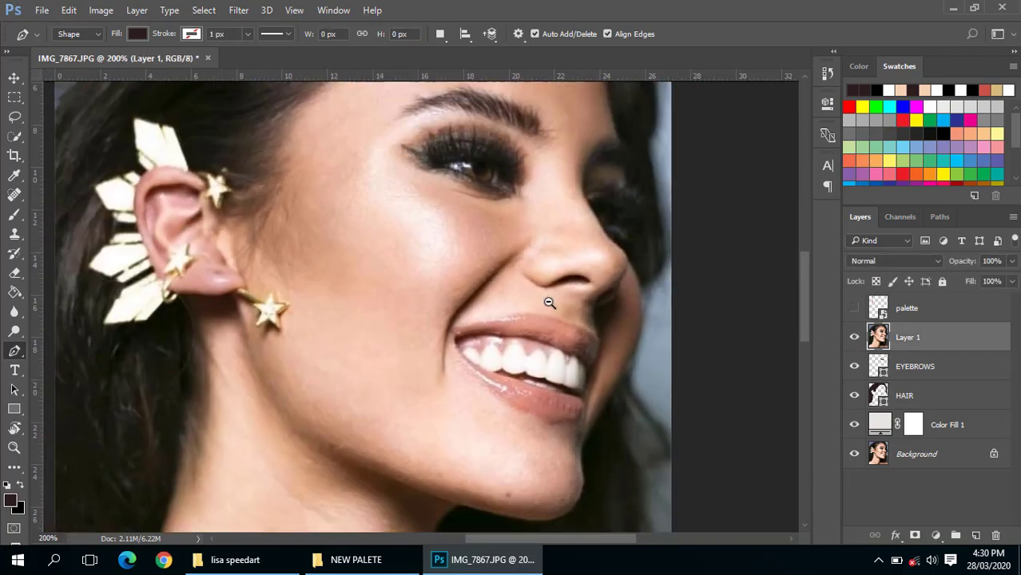
scroll(550, 302, "down", 3)
scroll(559, 336, "up", 4)
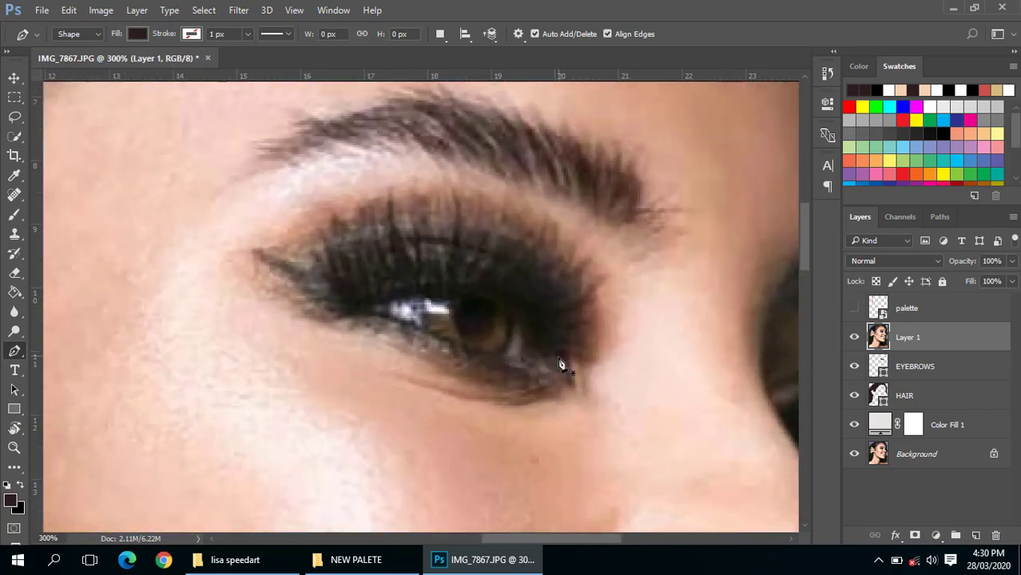
With EYEBROWS selected, start a lash shape along the lower lash line and inner eye corner
left_click(893, 369)
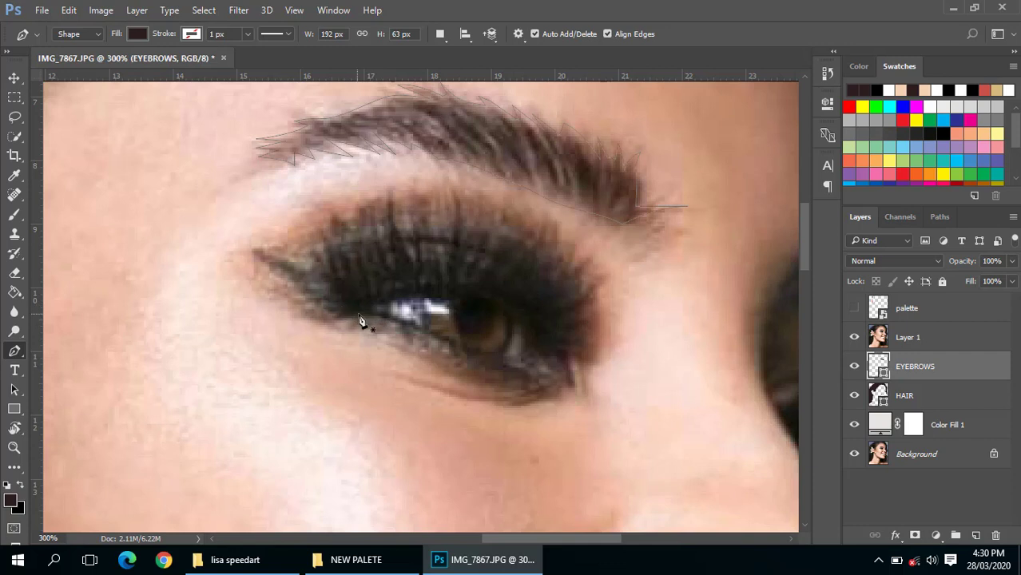
left_click(446, 344)
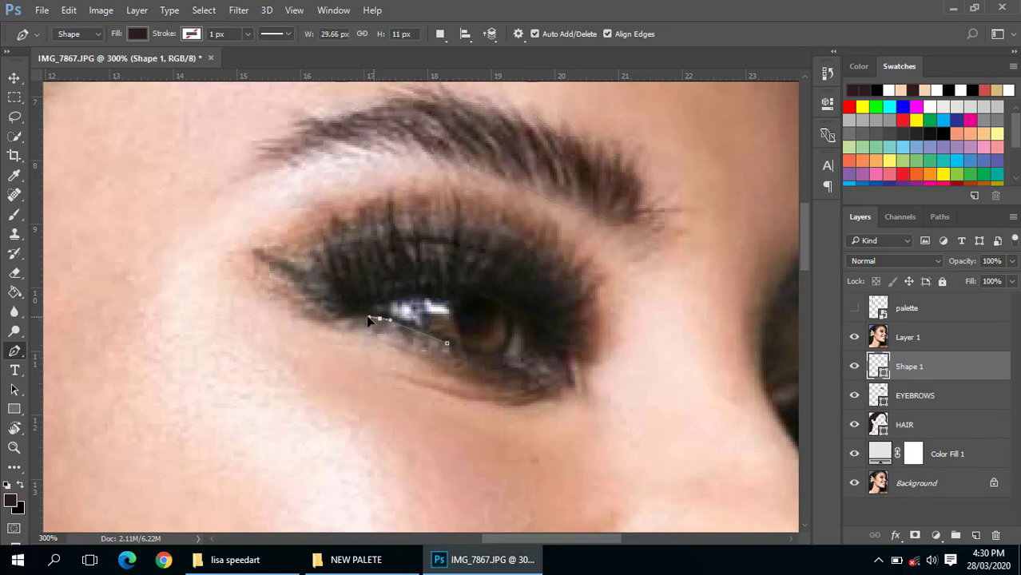
left_click(337, 322)
left_click(337, 302)
left_click(265, 254)
left_click(309, 249)
left_click_drag(330, 256, 341, 284)
Zigzag spiky lash points along the upper eyelid
left_click(328, 228)
left_click(345, 253)
left_click(352, 206)
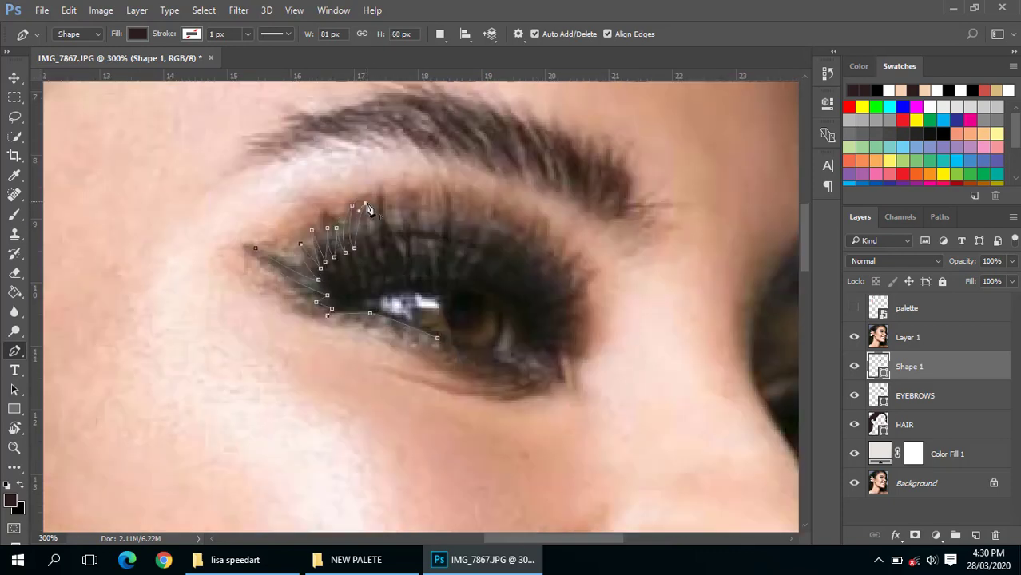
left_click(379, 183)
left_click_drag(399, 248, 410, 257)
left_click(415, 249)
left_click(406, 209)
left_click(442, 185)
left_click(451, 250)
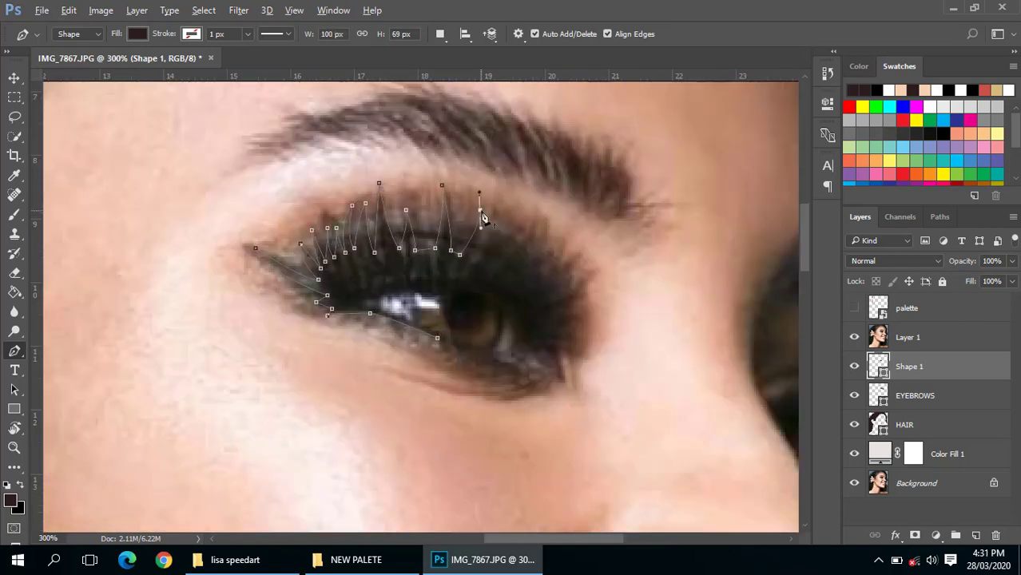
left_click(480, 209)
left_click(493, 195)
Trace lash spikes around the outer corner and lower outer lashes, curving back along the eye
left_click(490, 221)
left_click(502, 260)
left_click(538, 226)
left_click(522, 280)
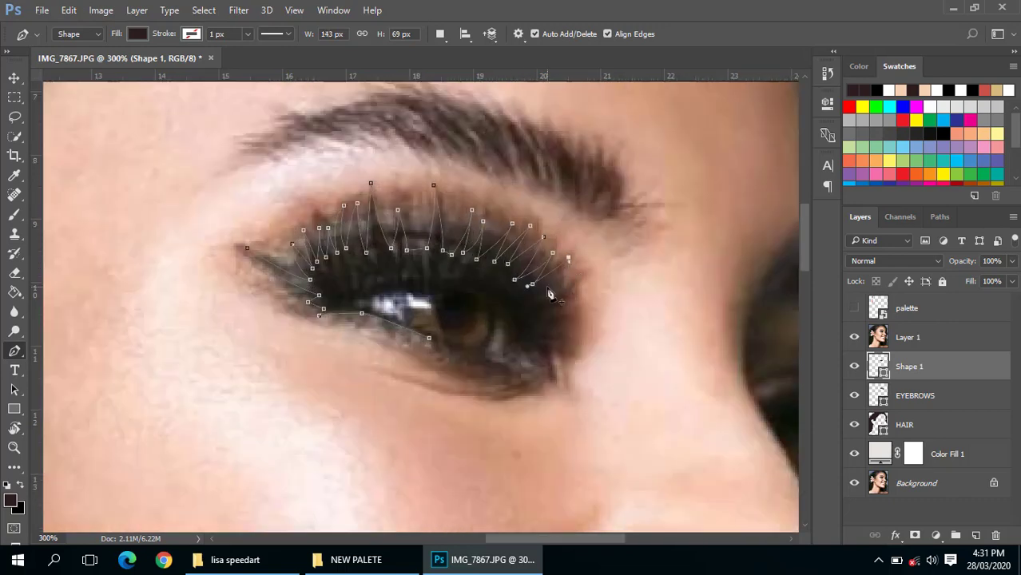
left_click(568, 257)
left_click_drag(540, 306, 562, 306)
left_click(573, 310)
left_click(565, 326)
left_click(548, 345)
left_click(552, 376)
left_click(512, 347)
left_click_drag(402, 284, 428, 277)
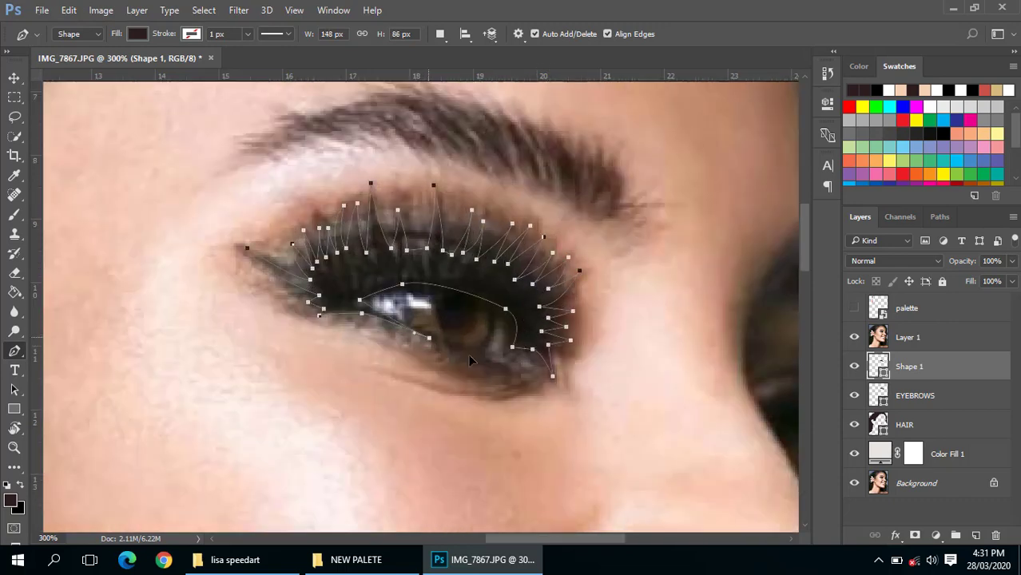
Rename the new lash layer to LASHES and hide the photo to preview it
left_click(491, 359, "ctrl+alt")
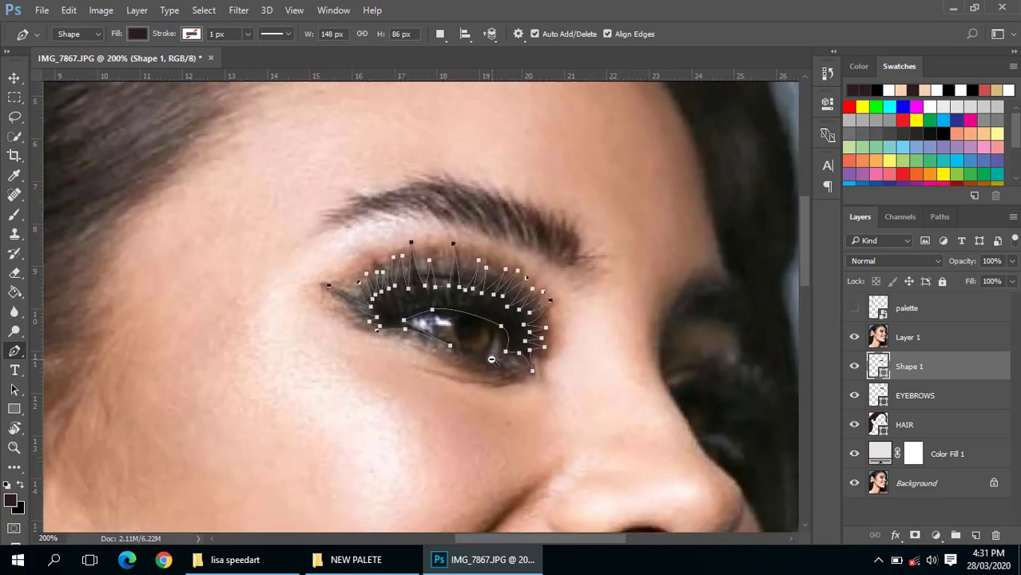
left_click(431, 284, "ctrl")
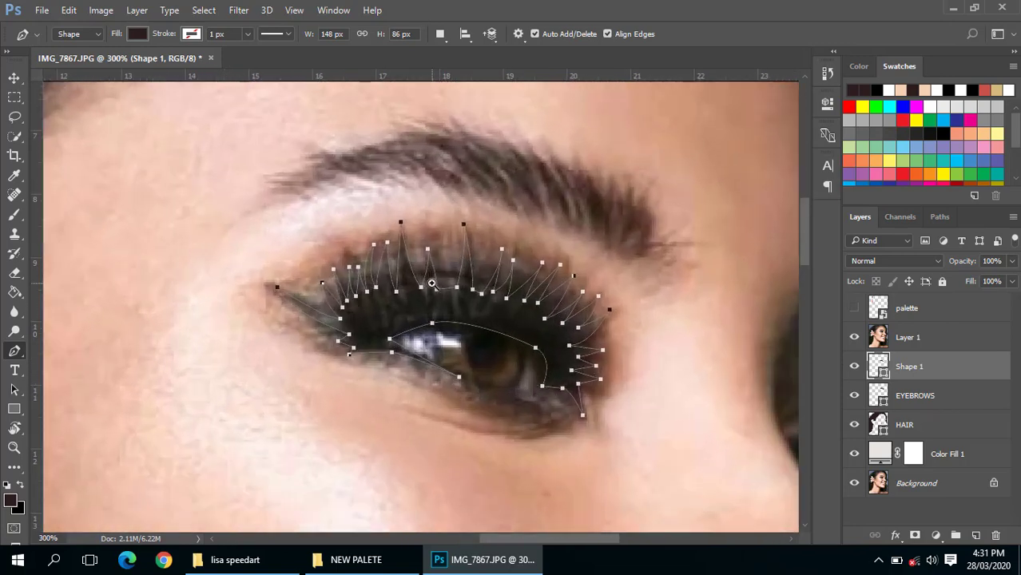
double_click(905, 367)
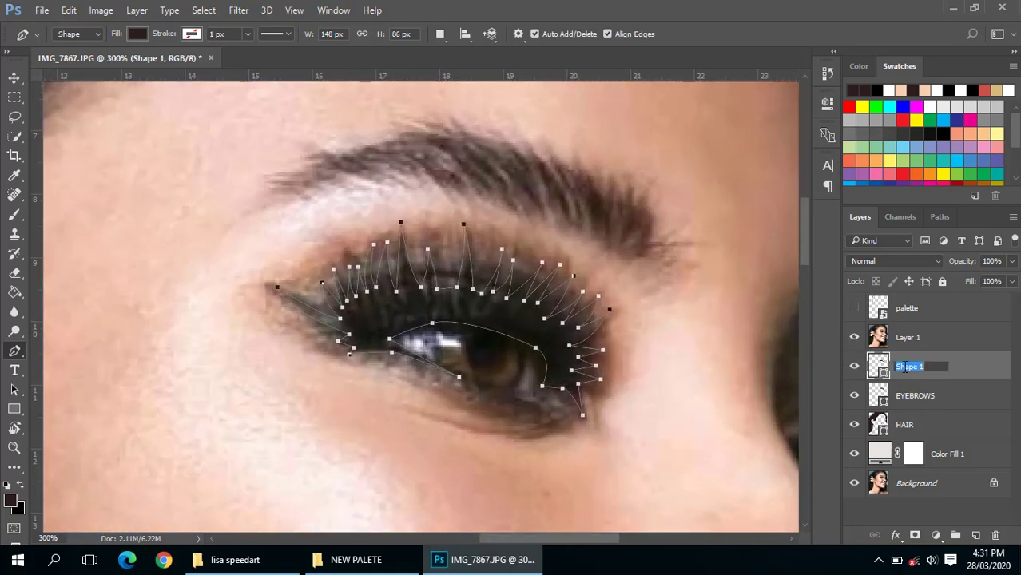
type("LASHES")
key("Return")
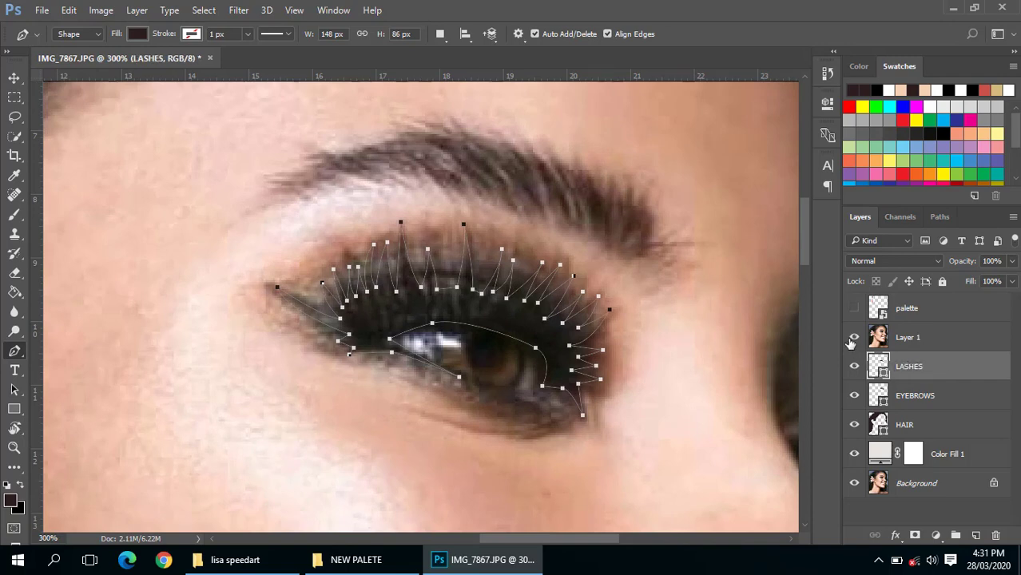
left_click(854, 337)
left_click(513, 295, "ctrl+alt")
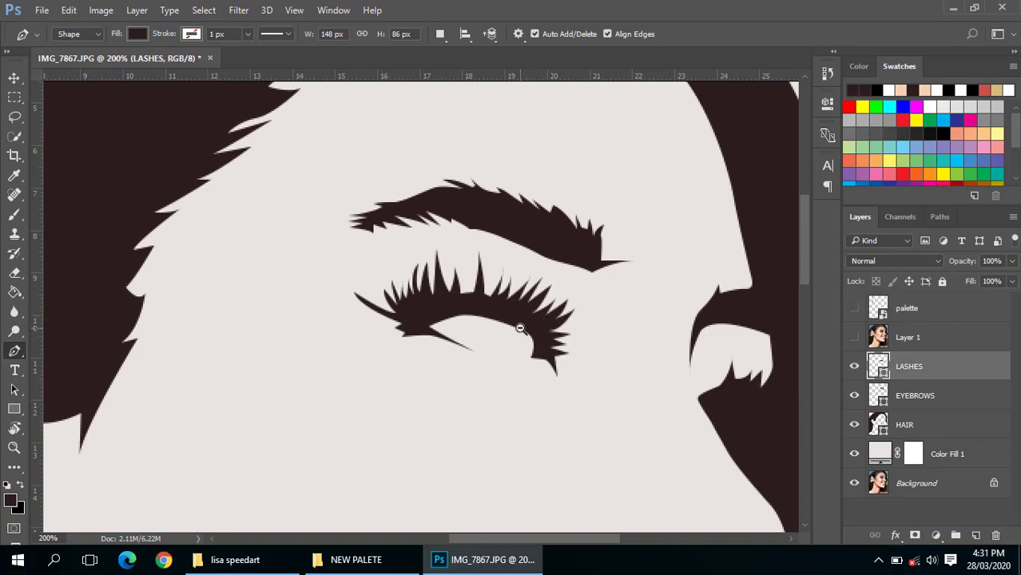
Turn Layer 1's photo back on and select the HAIR layer
left_click(520, 328, "ctrl+alt")
left_click(520, 328, "ctrl+alt")
left_click(854, 337)
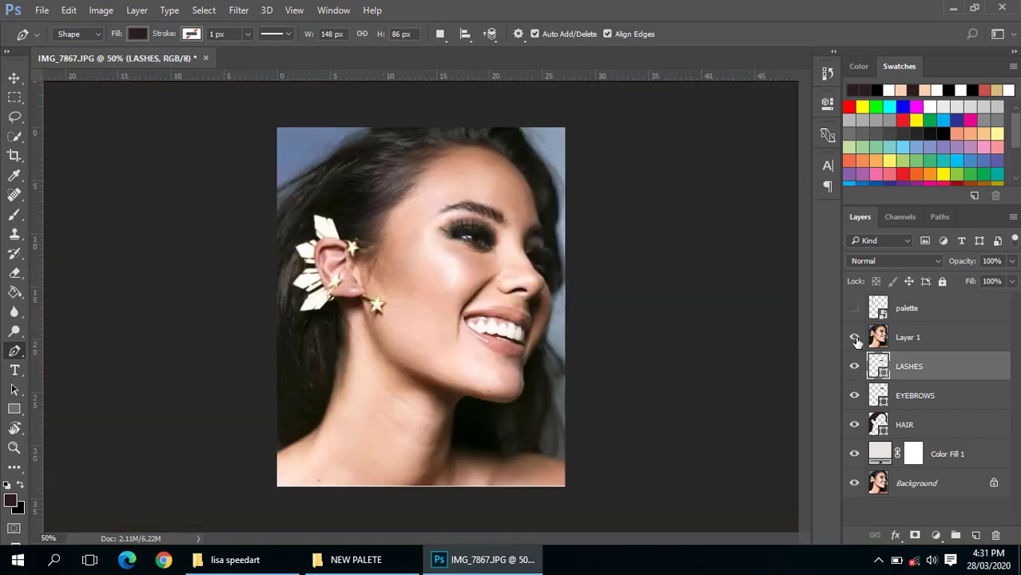
left_click(439, 230, "ctrl")
left_click(440, 230, "ctrl")
left_click(439, 230, "ctrl")
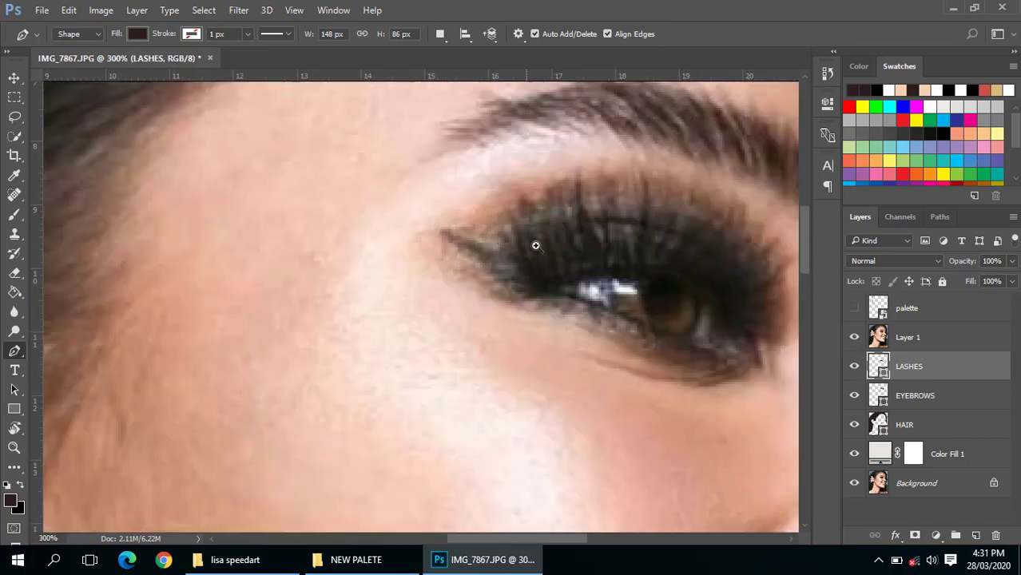
left_click(883, 431)
left_click(706, 331, "ctrl+alt")
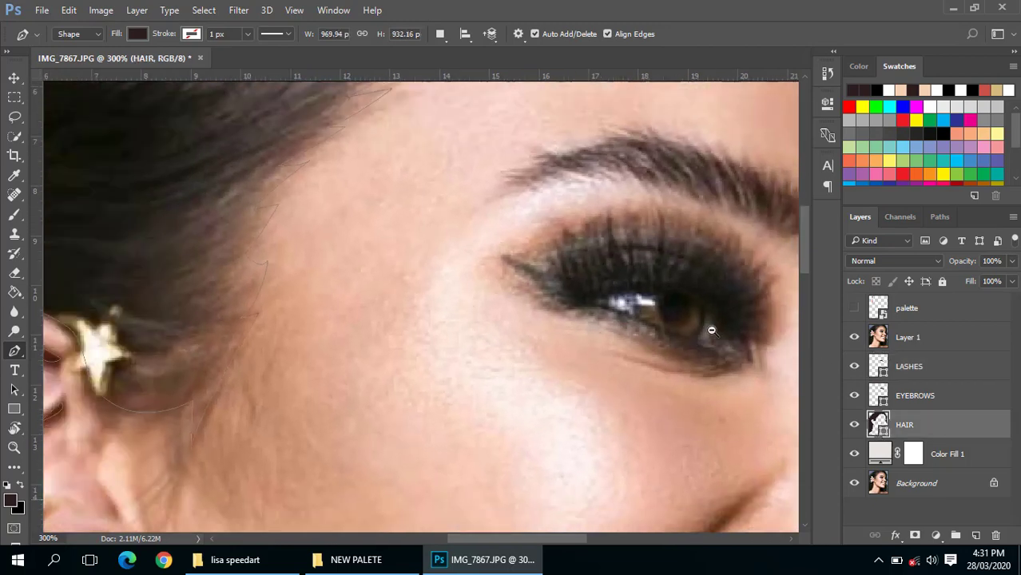
Load the HAIR shape as a selection, then deselect and reselect the HAIR layer
key("ctrl+minus")
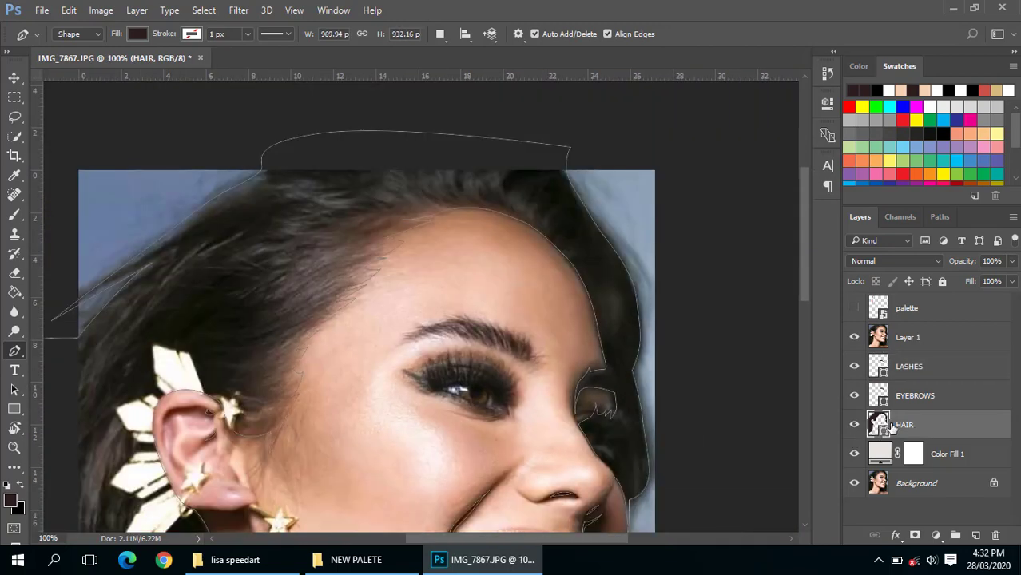
left_click(885, 427, "ctrl")
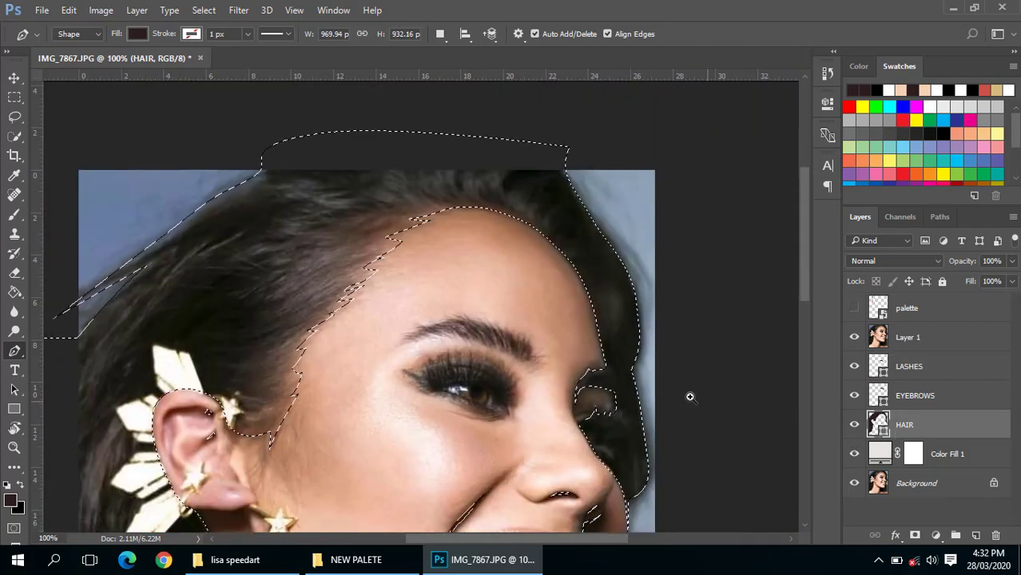
key("ctrl+d")
scroll(451, 365, "up", 1)
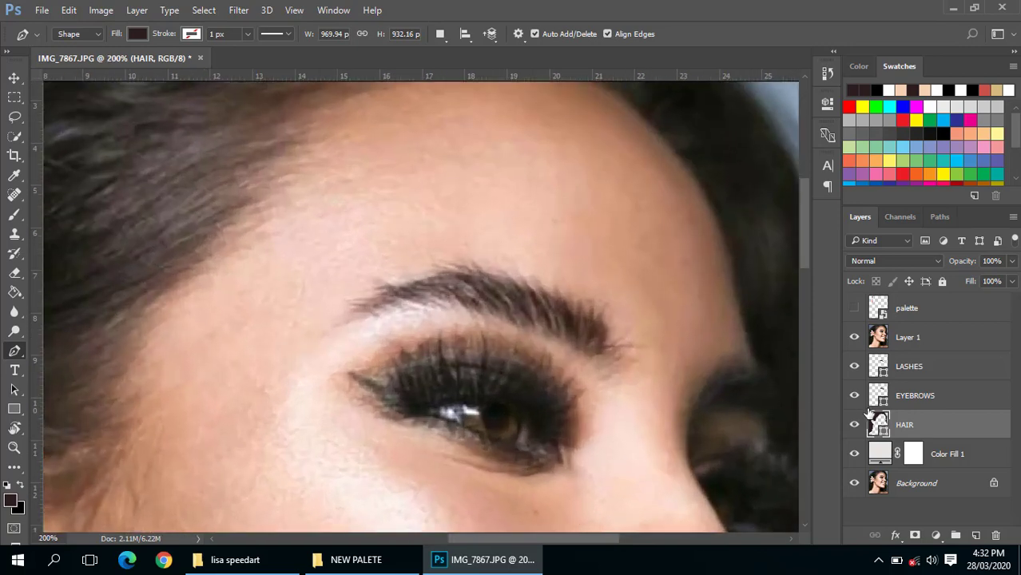
key("alt+bracketright")
key("alt+bracketleft")
Set Combine Shapes and trace a closed curved shape along the eyelid
left_click(439, 34)
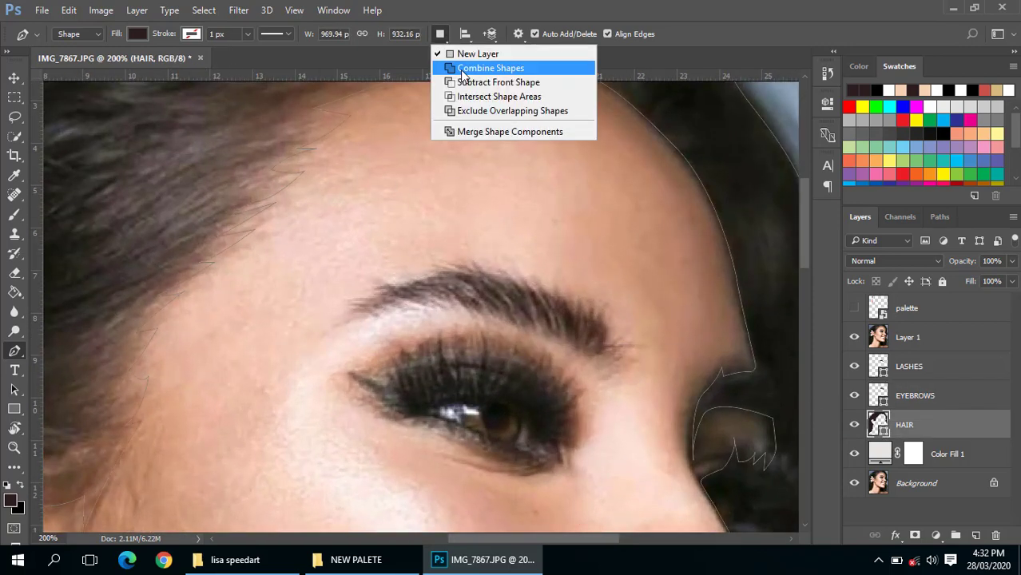
left_click(484, 66)
scroll(488, 373, "up", 1)
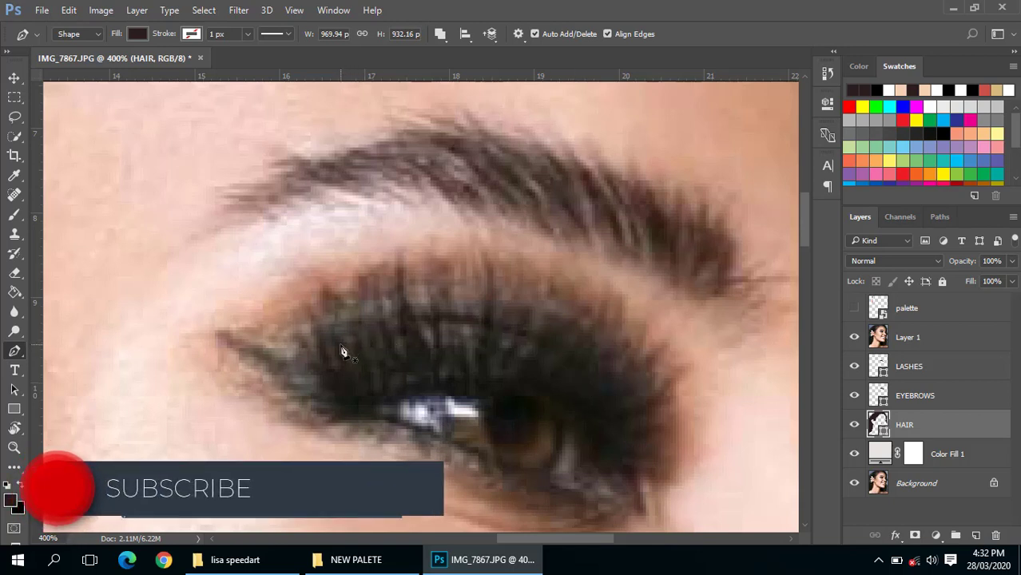
left_click(342, 346)
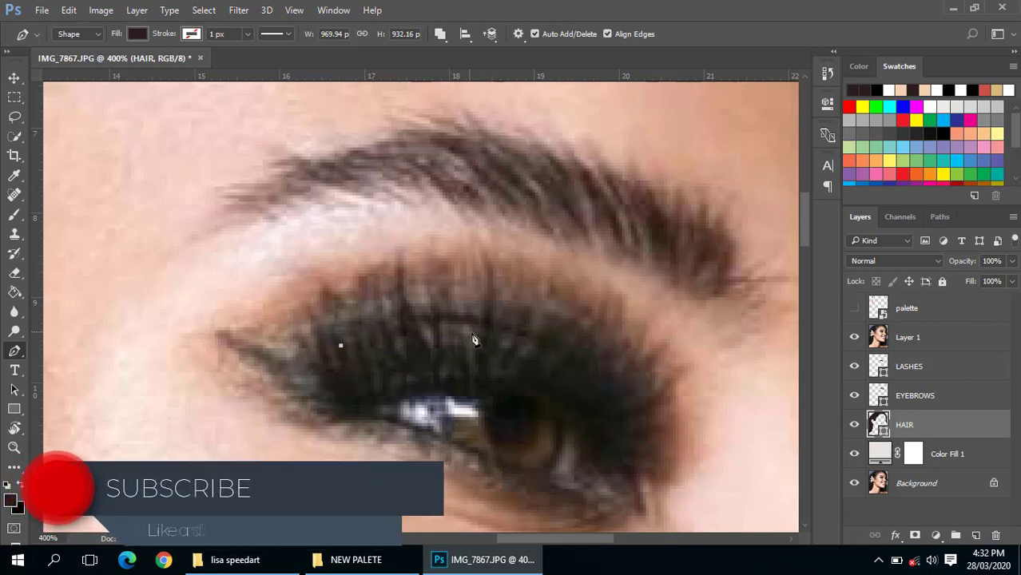
left_click_drag(481, 328, 552, 352)
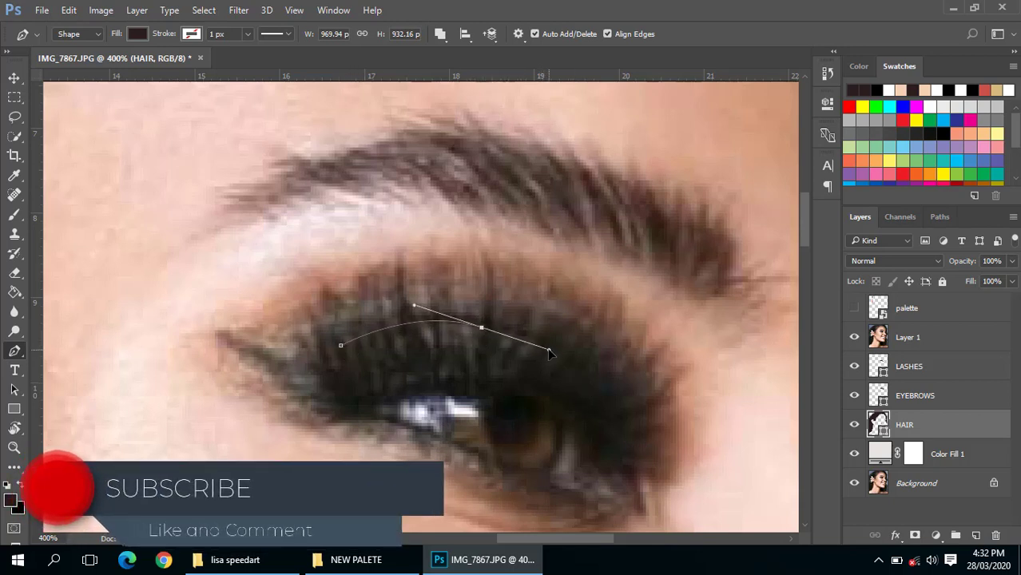
left_click(576, 372)
mouse_move(342, 347)
left_mouse_down()
mouse_move(200, 436)
mouse_move(331, 415)
left_mouse_up()
scroll(449, 398, "down", 3)
scroll(480, 384, "down", 1)
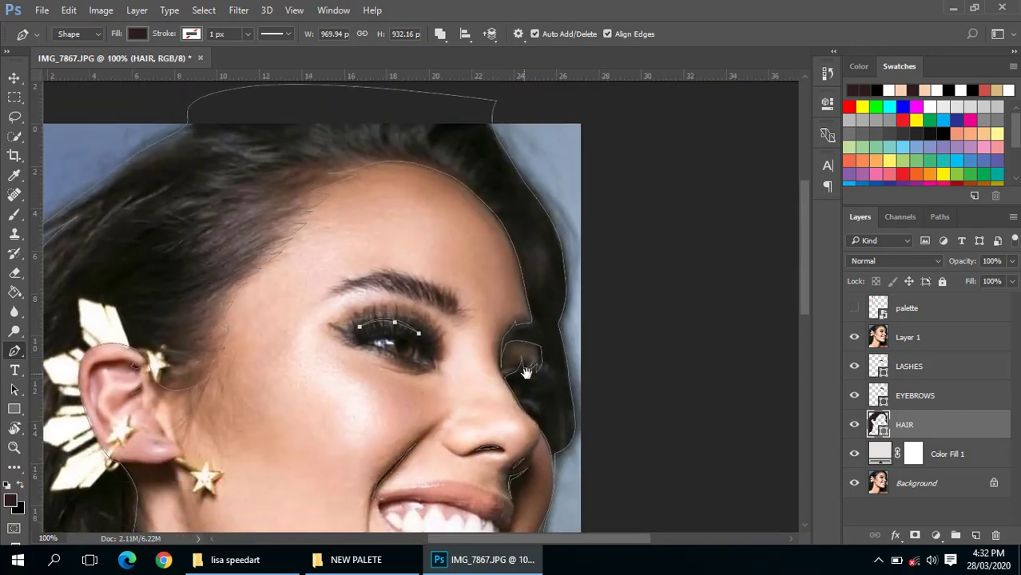
scroll(512, 389, "up", 2)
scroll(512, 389, "up", 2)
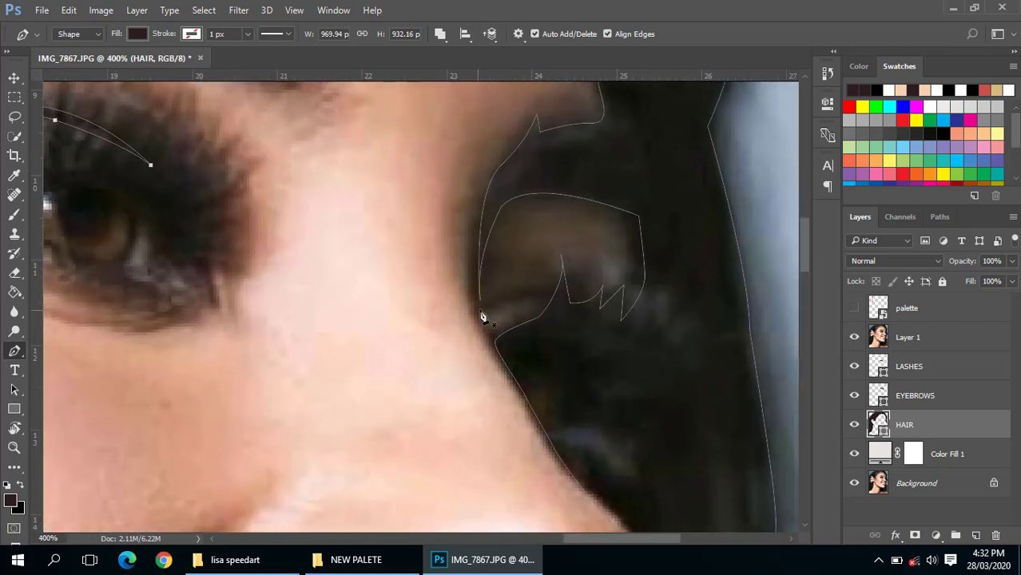
Trace a closed shape around the hair strand beside the nose
left_click(486, 309)
left_click_drag(567, 294, 604, 299)
left_click(566, 294, "alt")
left_click_drag(475, 340, 452, 345)
left_click(482, 299)
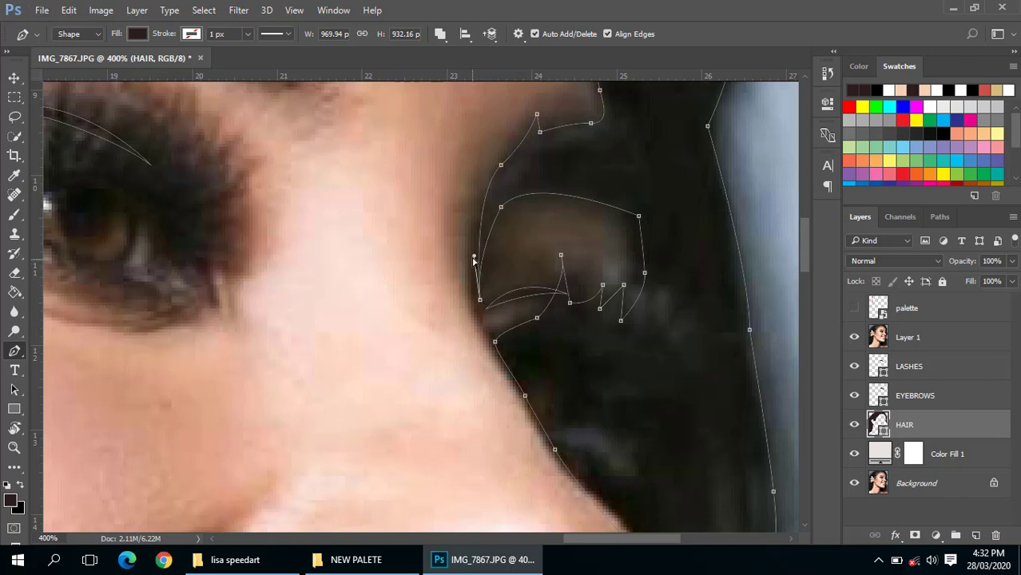
Fine-tune the hair strand's anchors and curves to fit the hair edge
left_click_drag(474, 257, 478, 258)
left_click_drag(480, 301, 477, 303)
left_click_drag(475, 259, 476, 258)
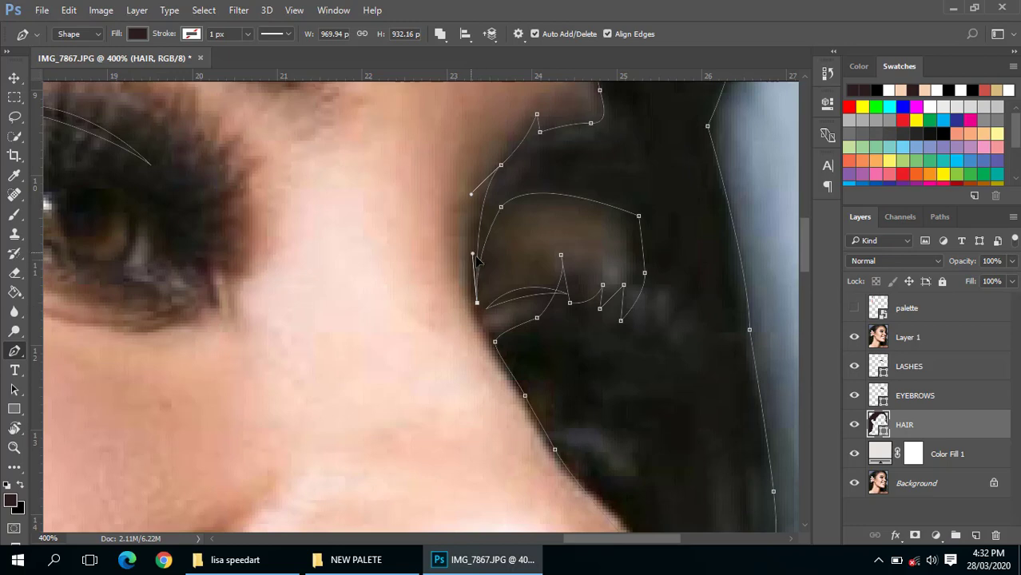
scroll(452, 214, "down", 1)
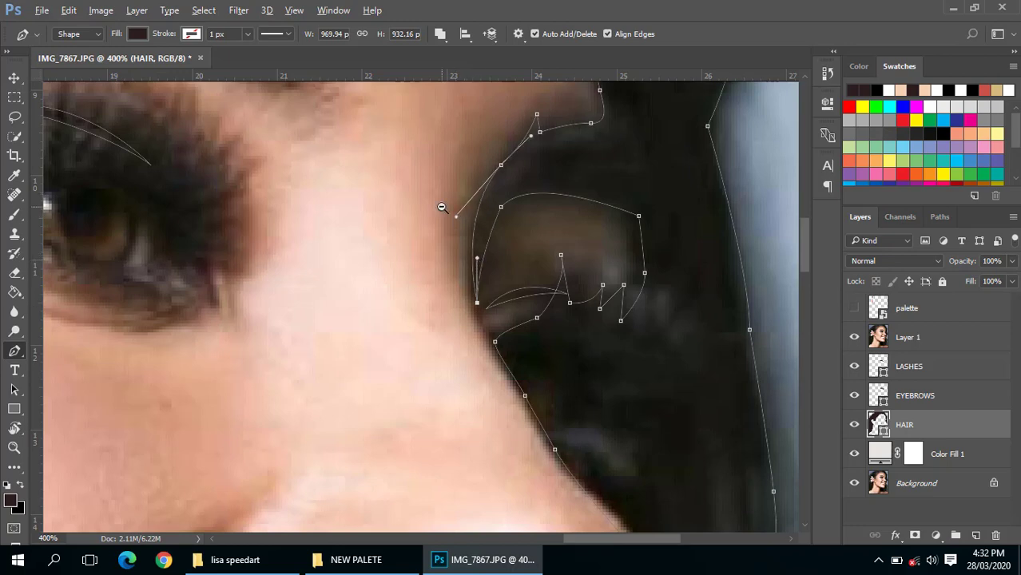
scroll(445, 210, "down", 1)
scroll(442, 206, "down", 1)
scroll(392, 228, "down", 1)
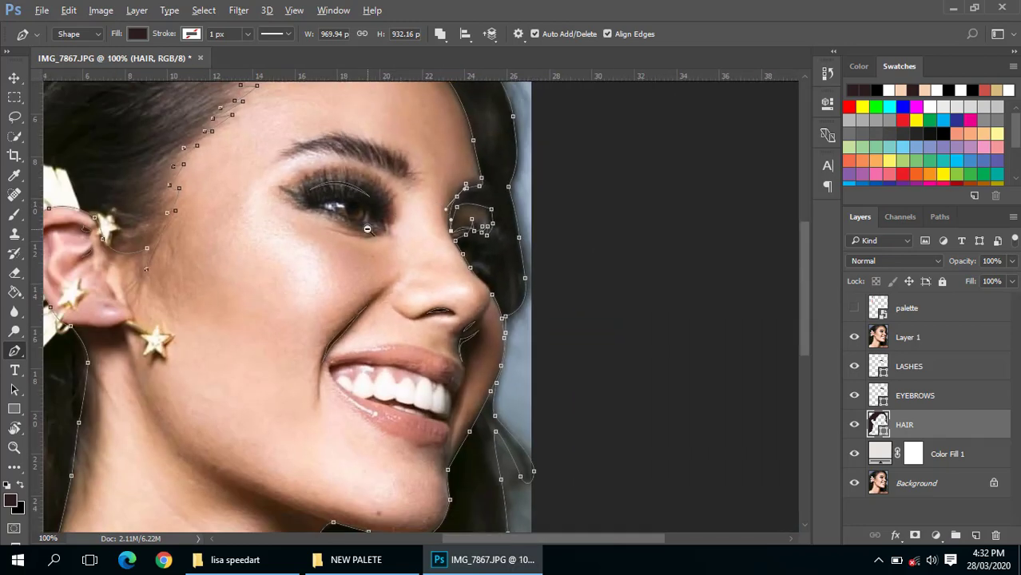
scroll(393, 228, "down", 1)
scroll(440, 268, "up", 1)
scroll(440, 268, "up", 1)
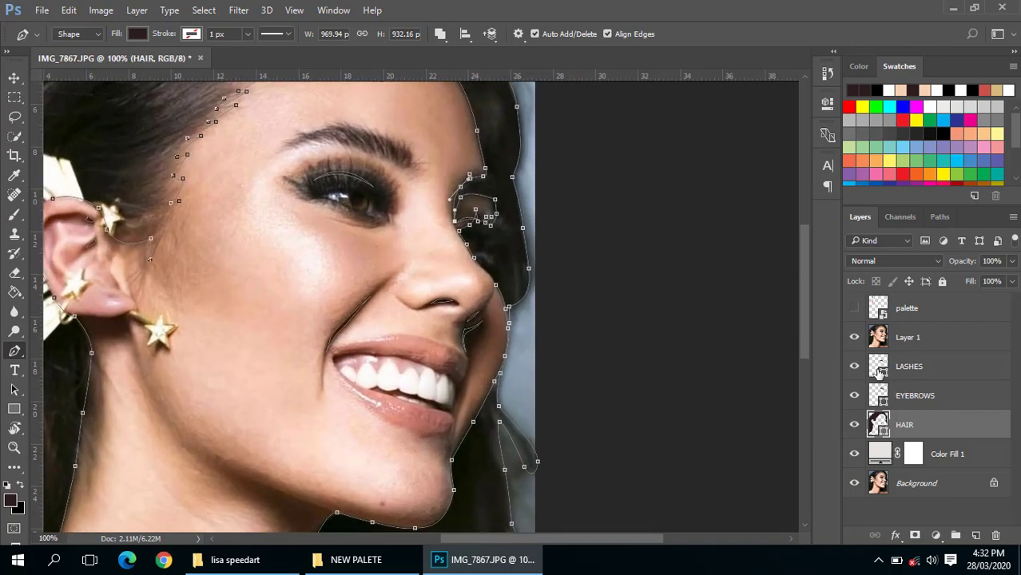
left_click(879, 367)
left_click(879, 396)
left_click(879, 424)
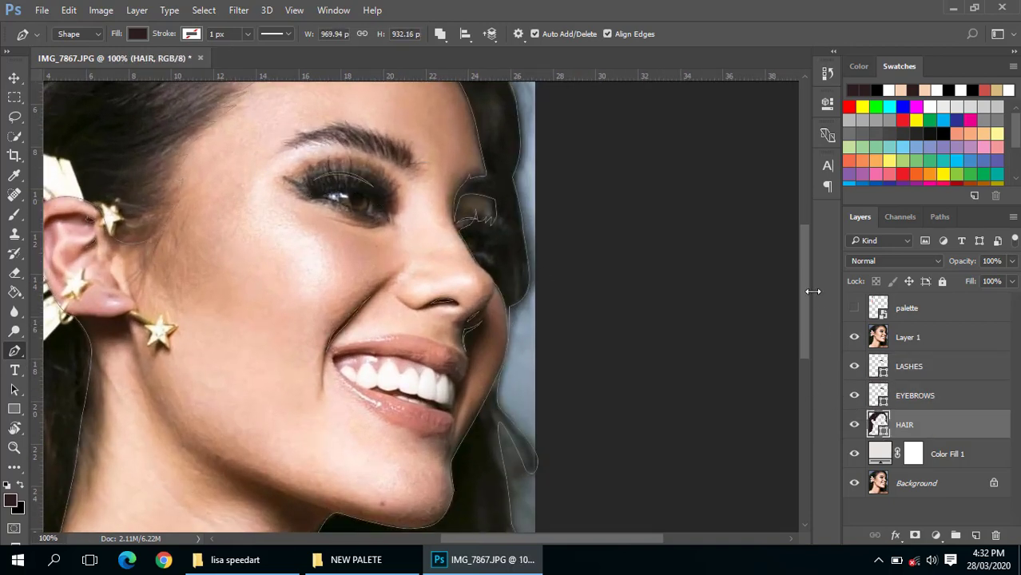
left_click(854, 338)
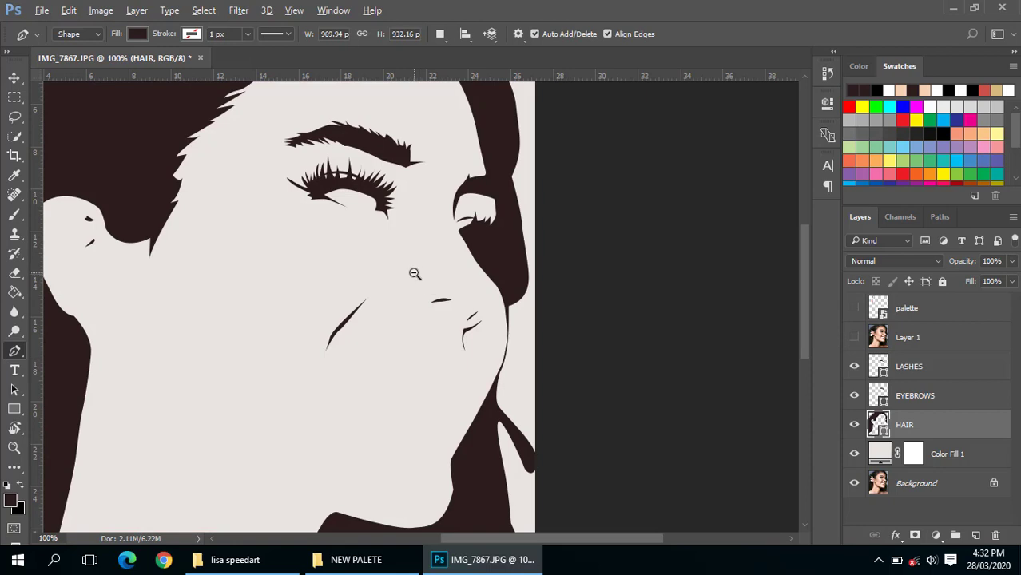
scroll(414, 273, "down", 1)
left_click(414, 273, "alt")
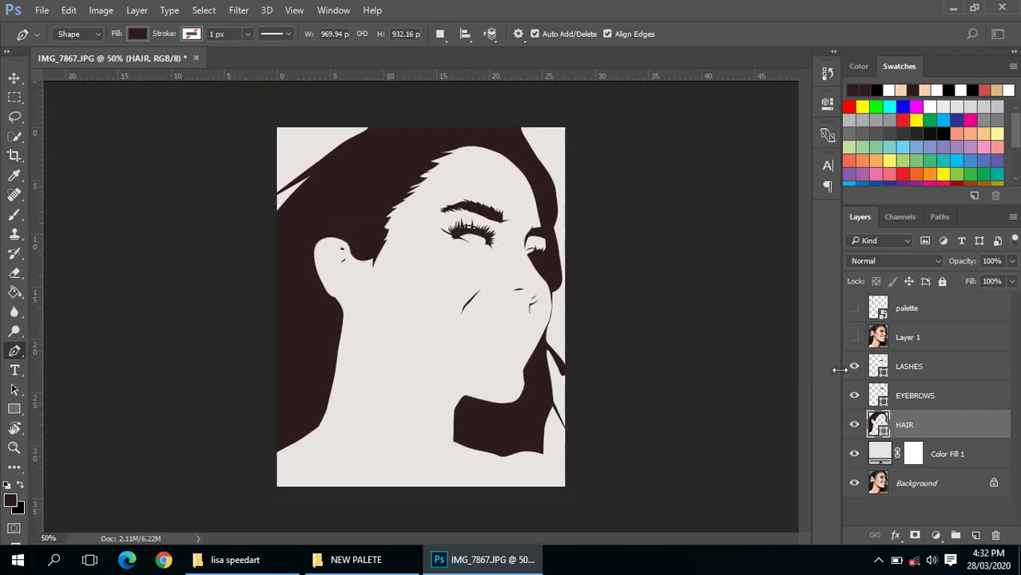
left_click(854, 337)
left_click(854, 337)
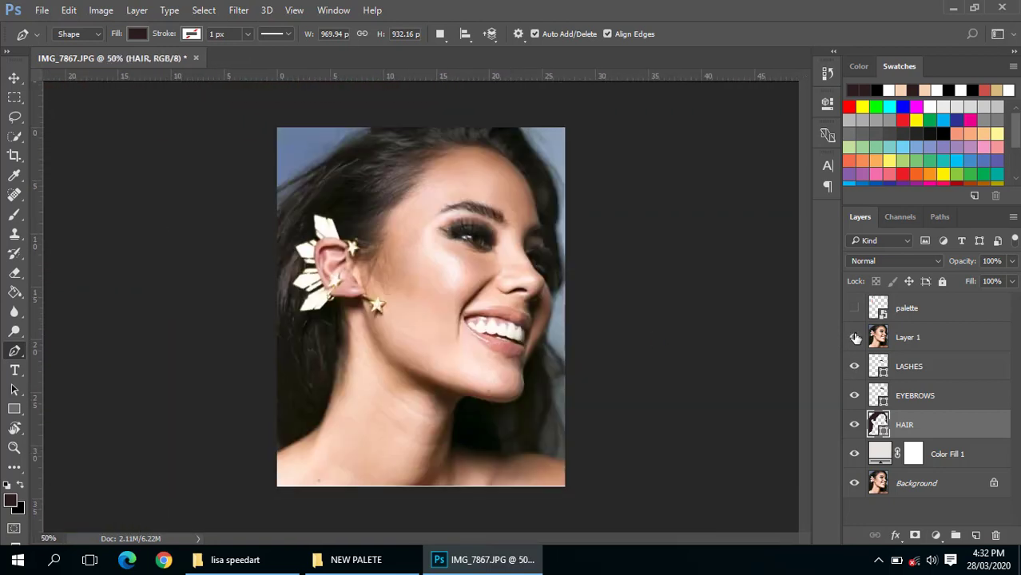
left_click(854, 337)
left_click(854, 337)
Select the LASHES layer and set the path operation to Combine Shapes
left_click(910, 395)
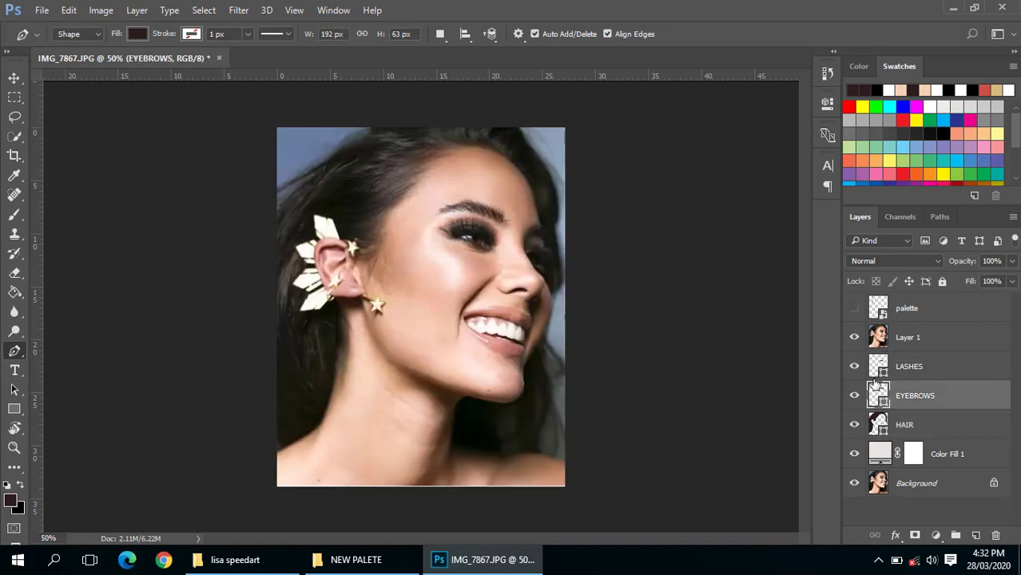
left_click(908, 366)
scroll(507, 248, "up", 2)
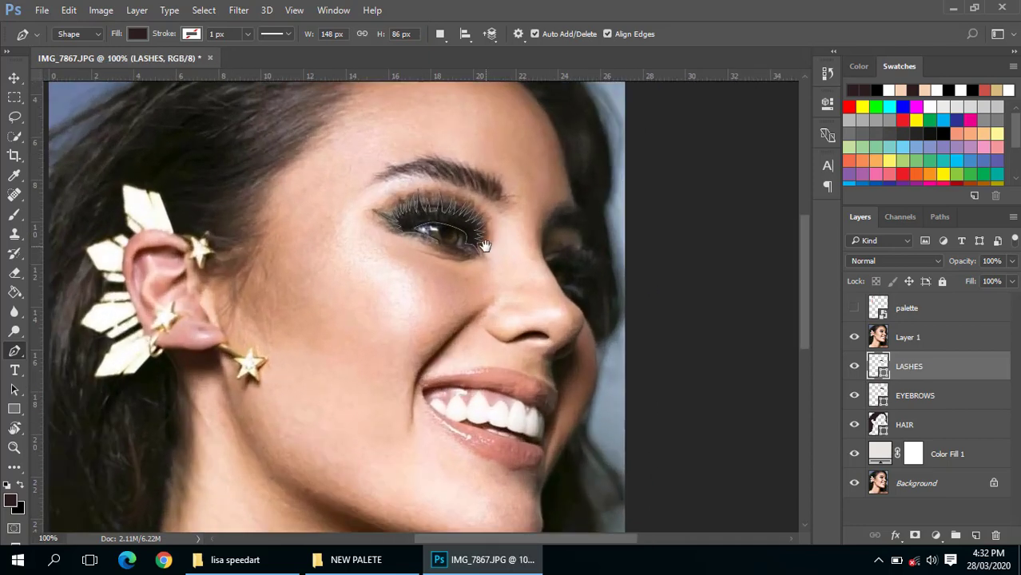
scroll(455, 246, "up", 1)
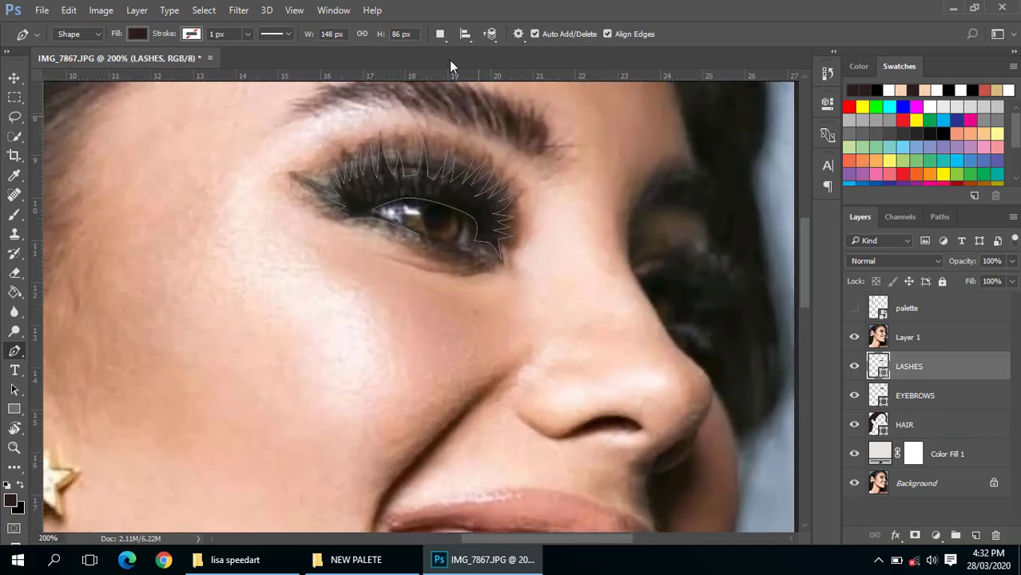
left_click(440, 34)
left_click(491, 69)
Zoom and pan to show the whole image at 100% with the lash outline
scroll(469, 270, "up", 1)
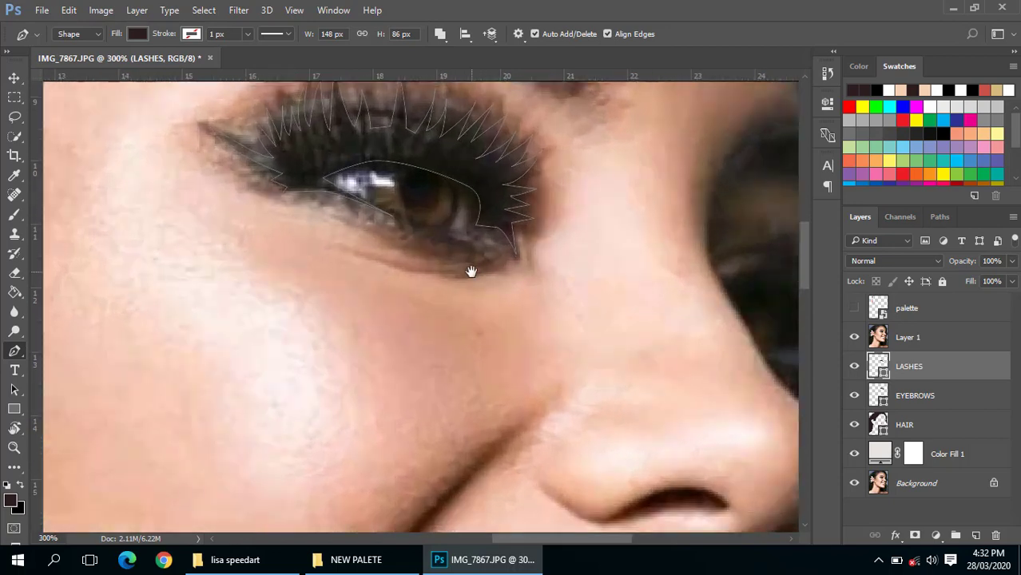
scroll(473, 266, "down", 1)
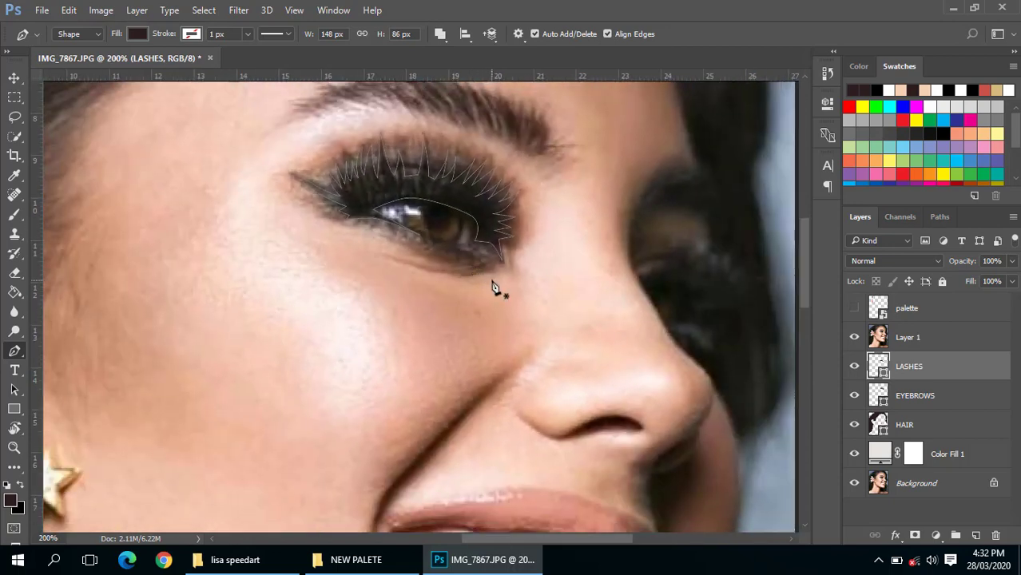
scroll(495, 282, "down", 1)
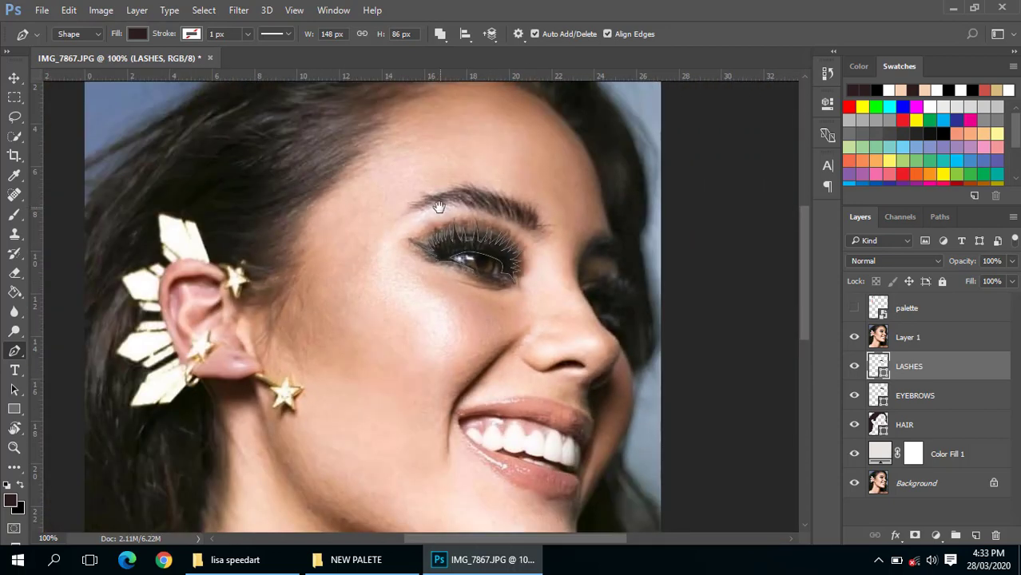
left_click_drag(439, 207, 435, 268)
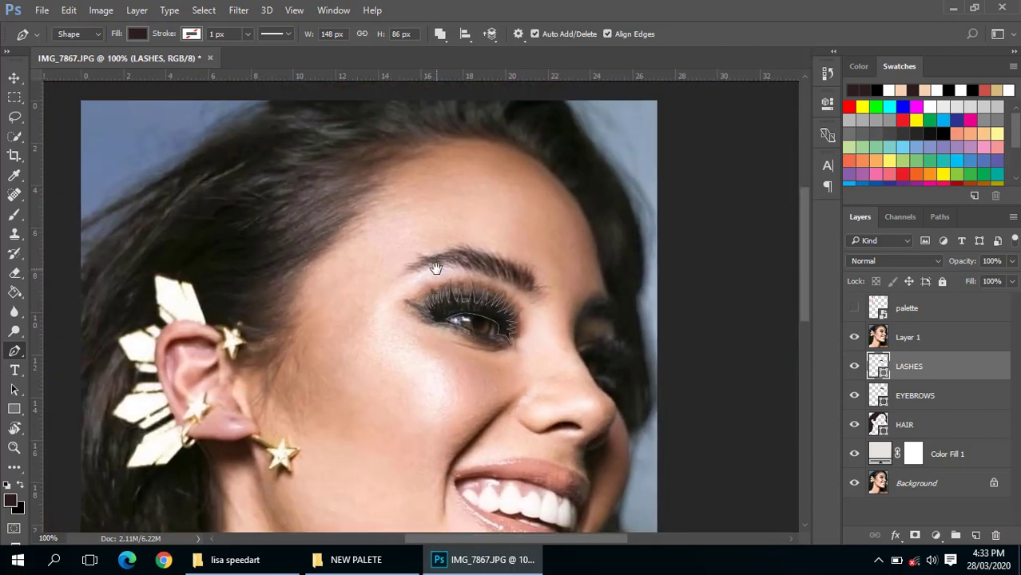
left_click(481, 372, "ctrl+alt")
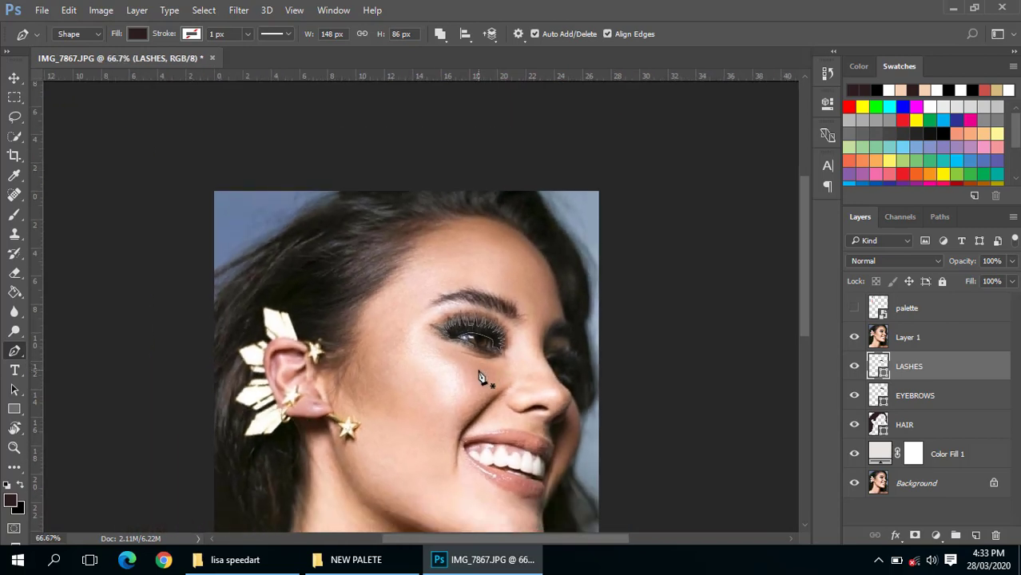
scroll(424, 372, "down", 5)
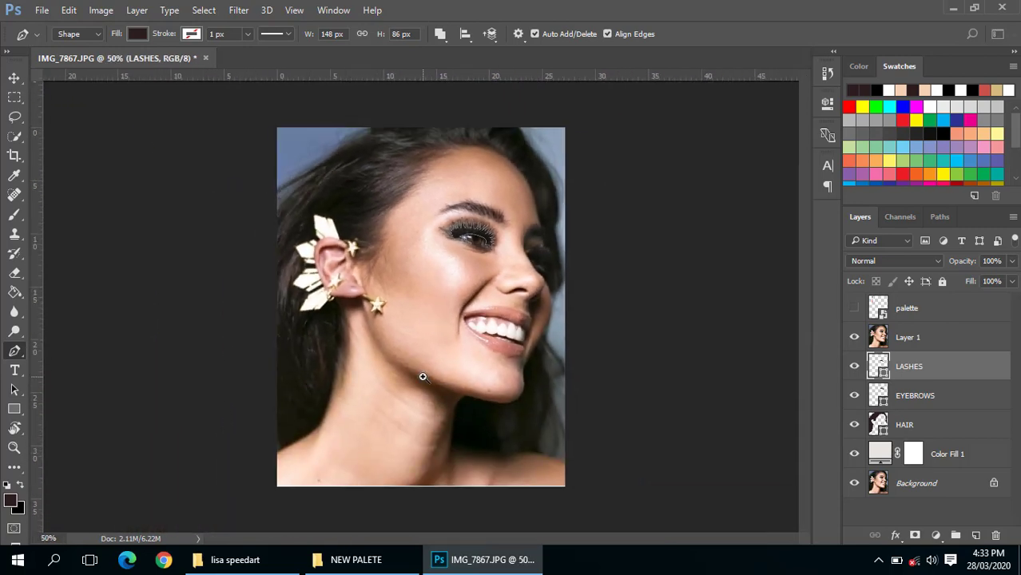
left_click(460, 267, "ctrl")
left_click(485, 223, "ctrl+alt")
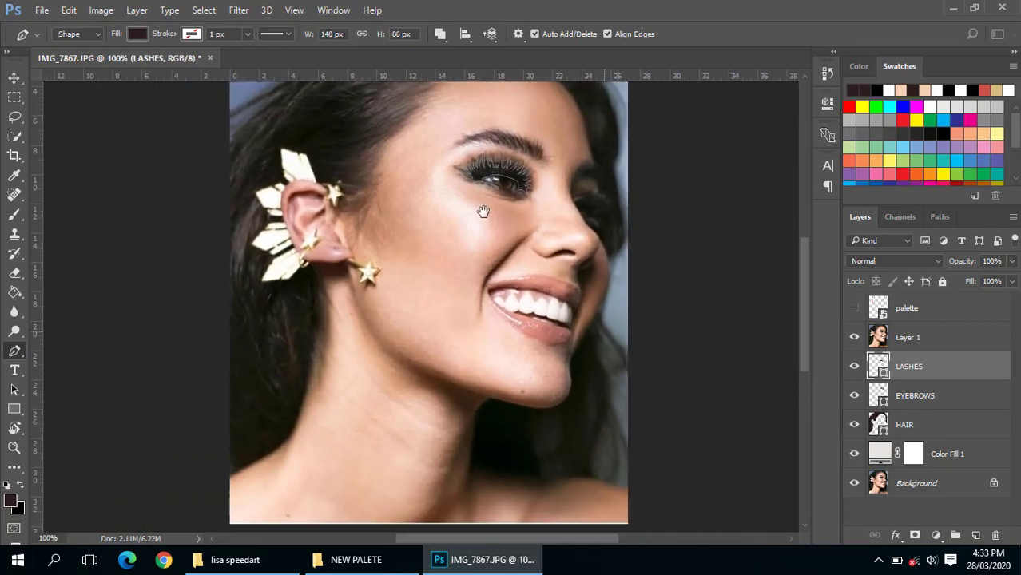
left_click_drag(428, 296, 427, 305)
left_click(377, 284, "ctrl")
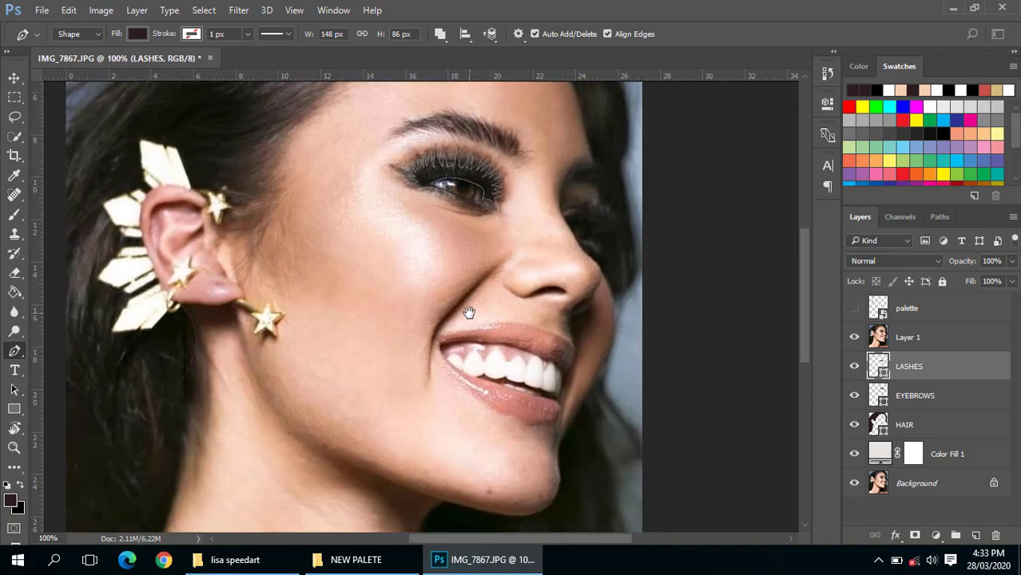
scroll(467, 308, "up", 1)
scroll(474, 303, "up", 2)
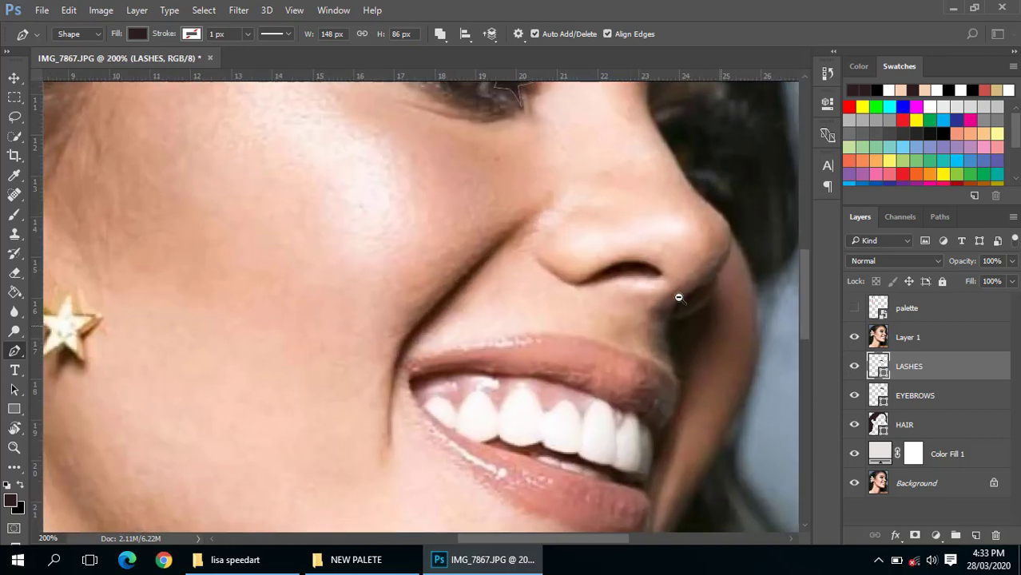
scroll(678, 298, "down", 2)
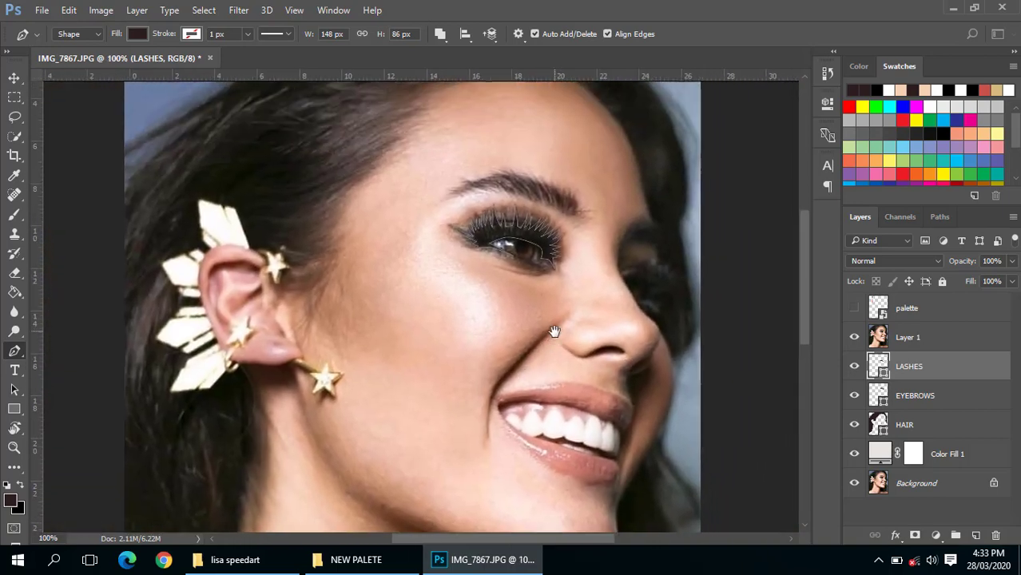
scroll(535, 332, "down", 1)
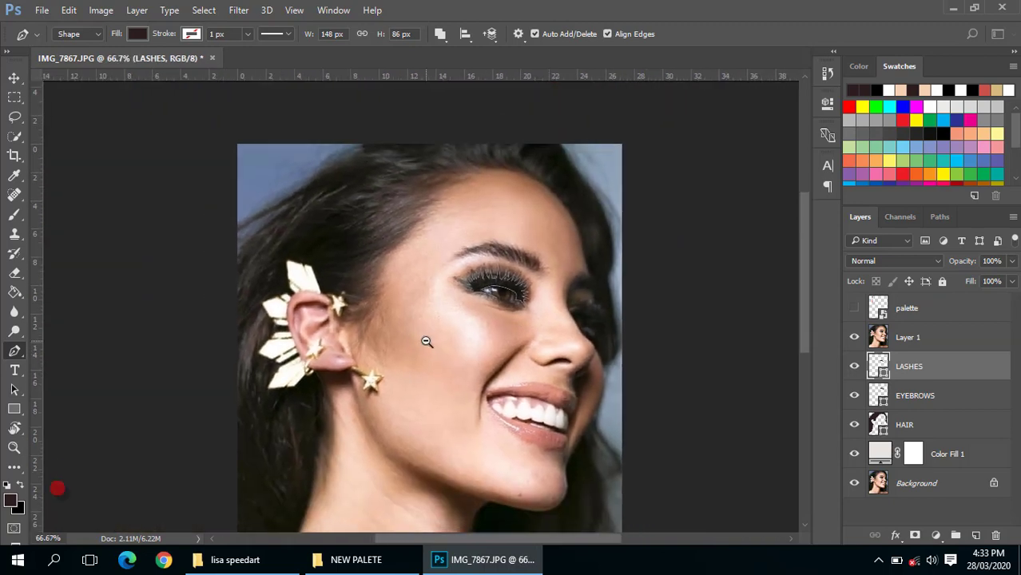
scroll(426, 339, "down", 1)
scroll(450, 292, "up", 1)
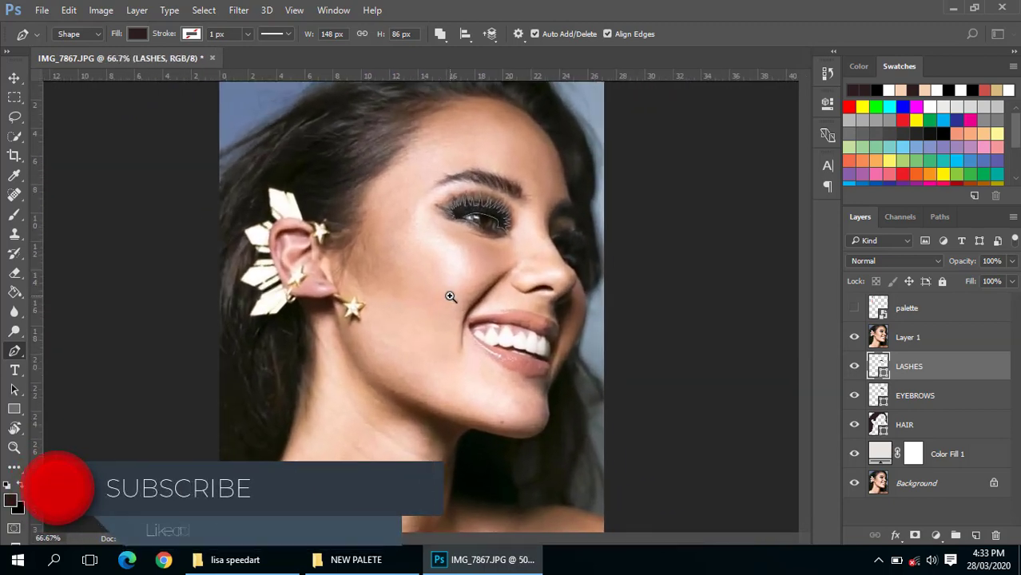